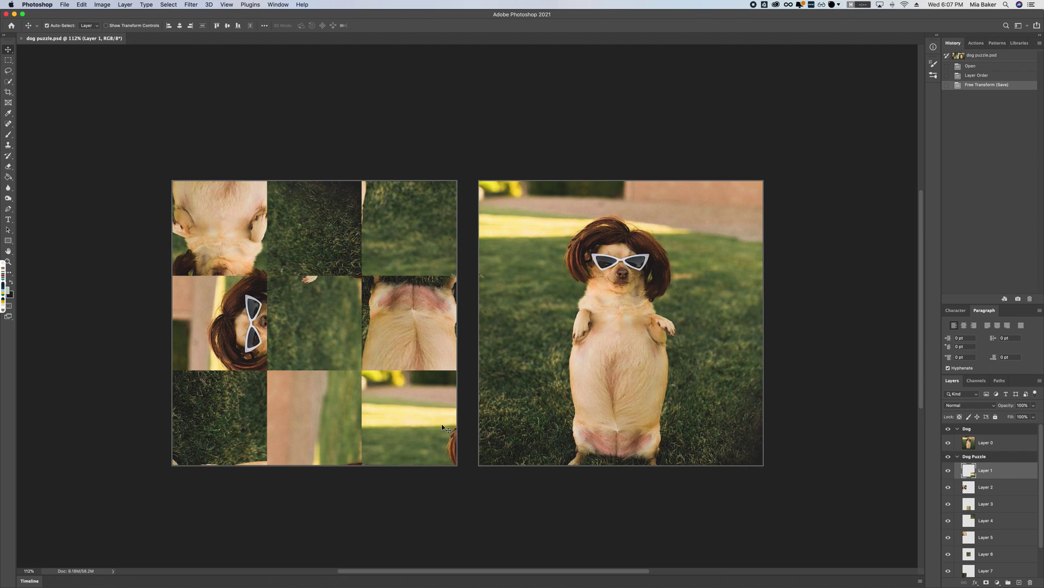
# - Start Free Transform on the Layer 1 tile and try rotating it about a quarter turn counterclockwise
pyautogui.click(1009, 540)
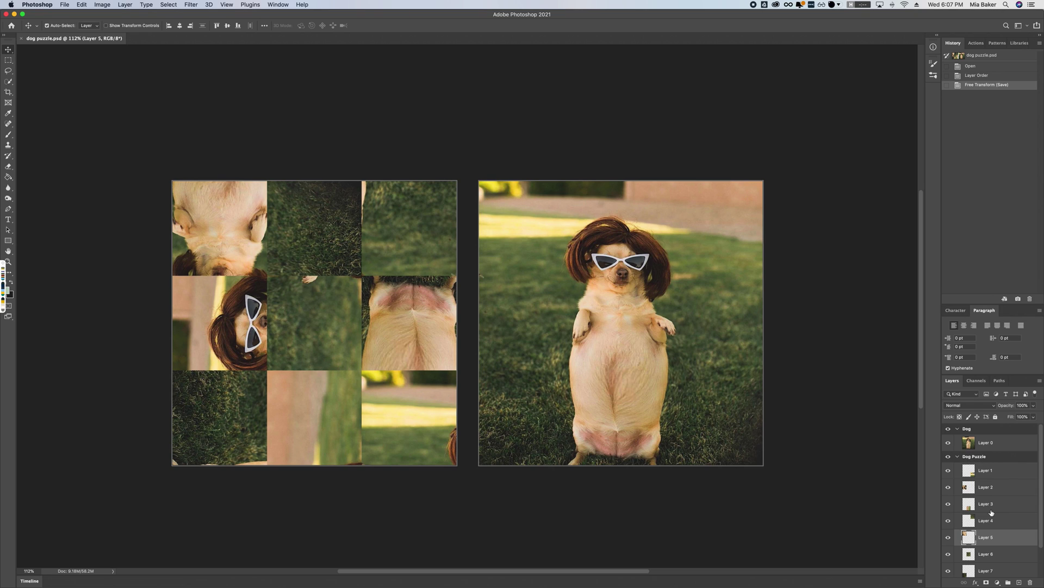
pyautogui.click(1004, 479)
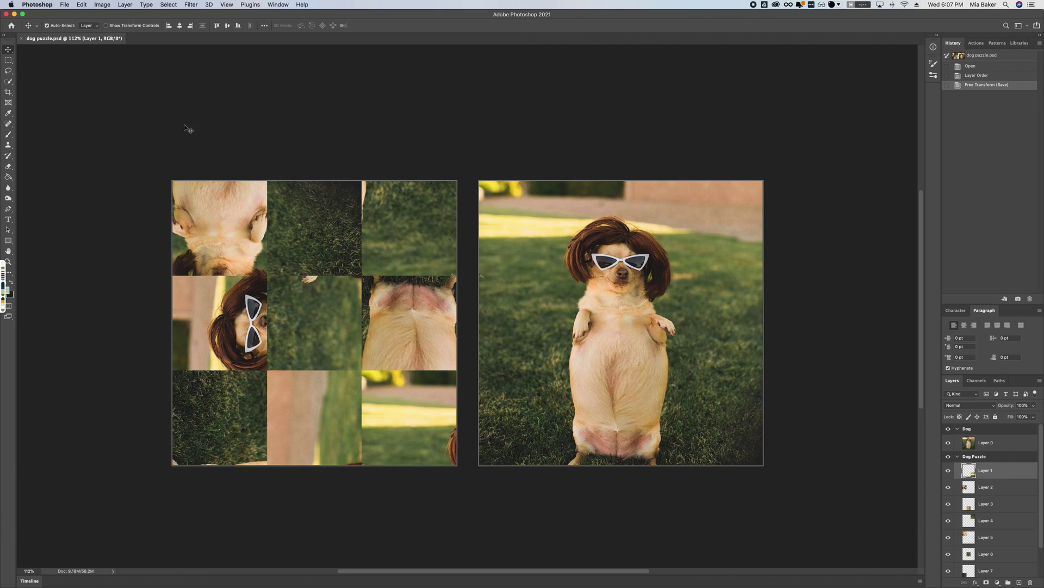
pyautogui.click(81, 5)
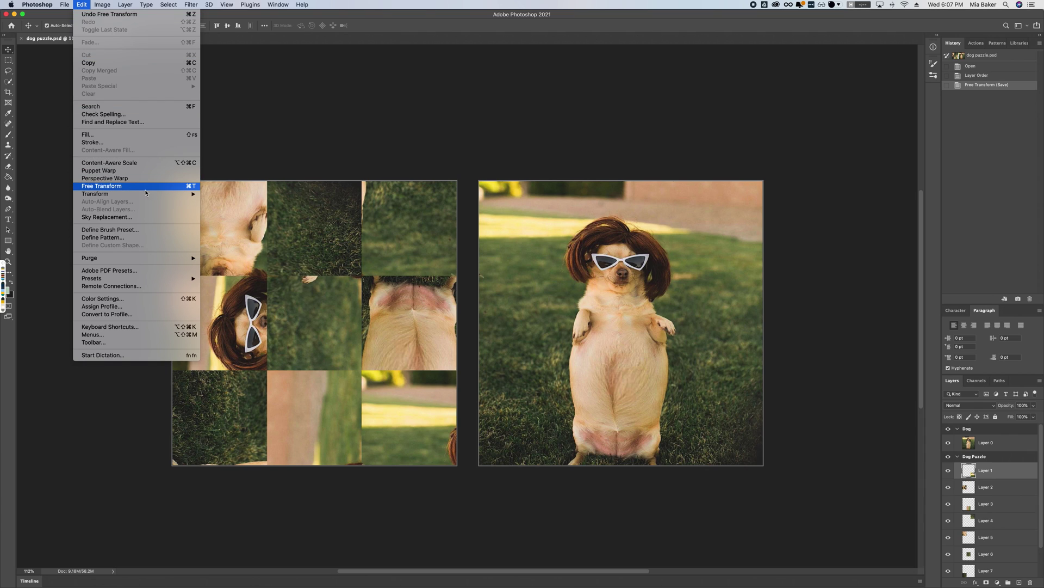
pyautogui.click(161, 191)
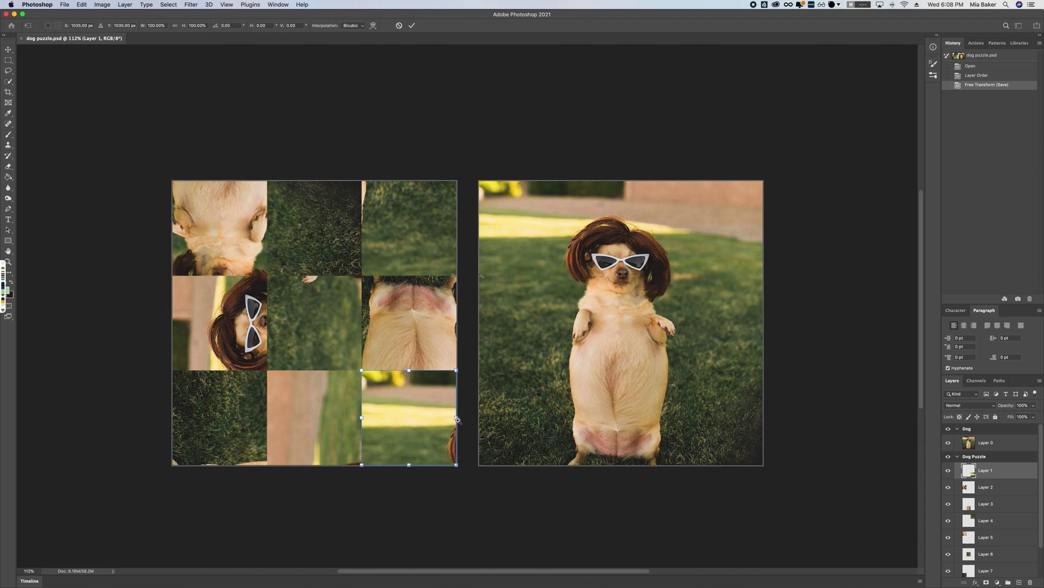
pyautogui.moveTo(427, 426); pyautogui.dragTo(513, 361)
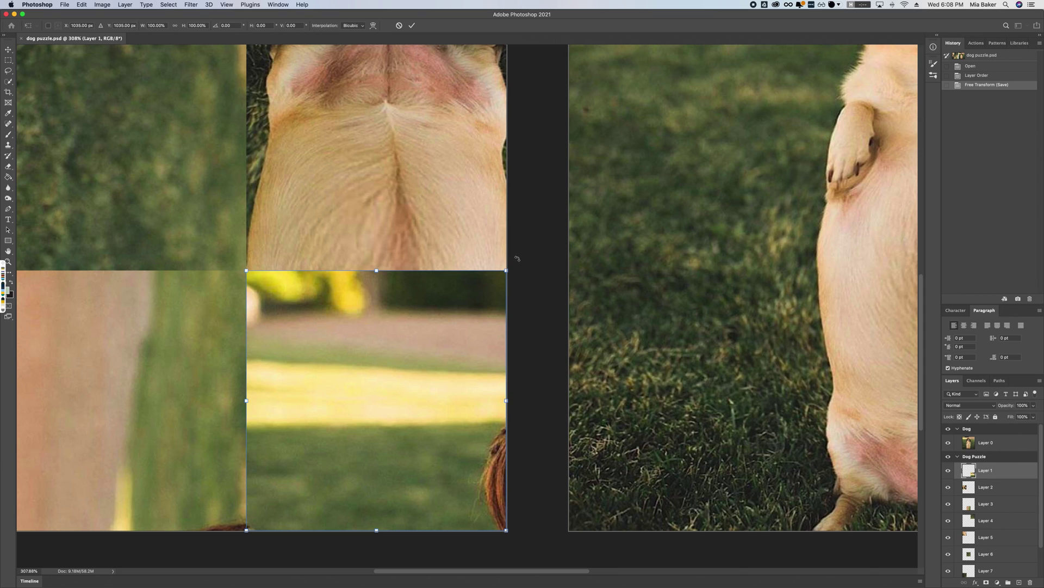
pyautogui.moveTo(519, 260); pyautogui.dragTo(218, 234)
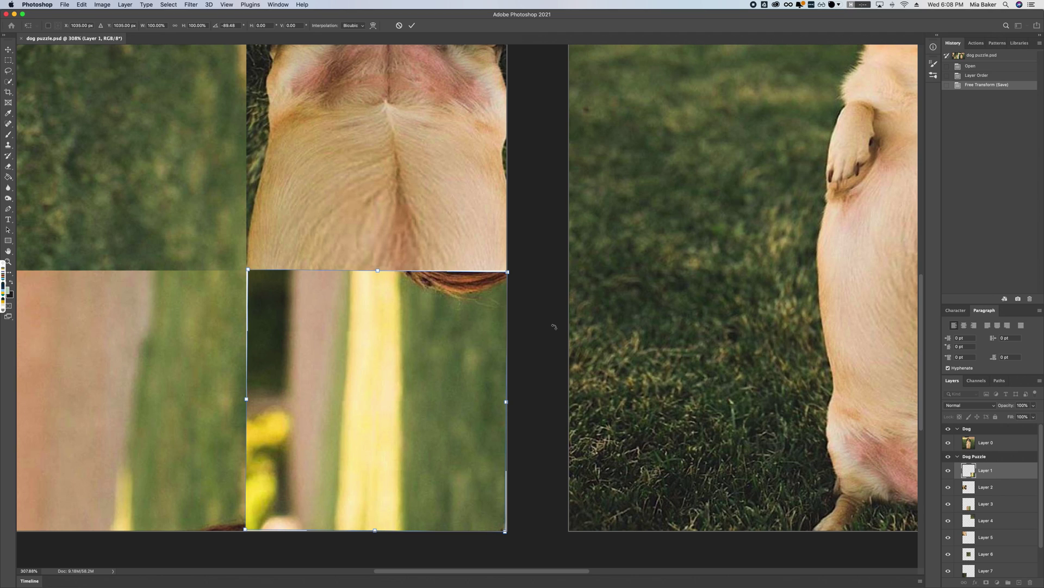
pyautogui.hotkey('ctrl', 'z')
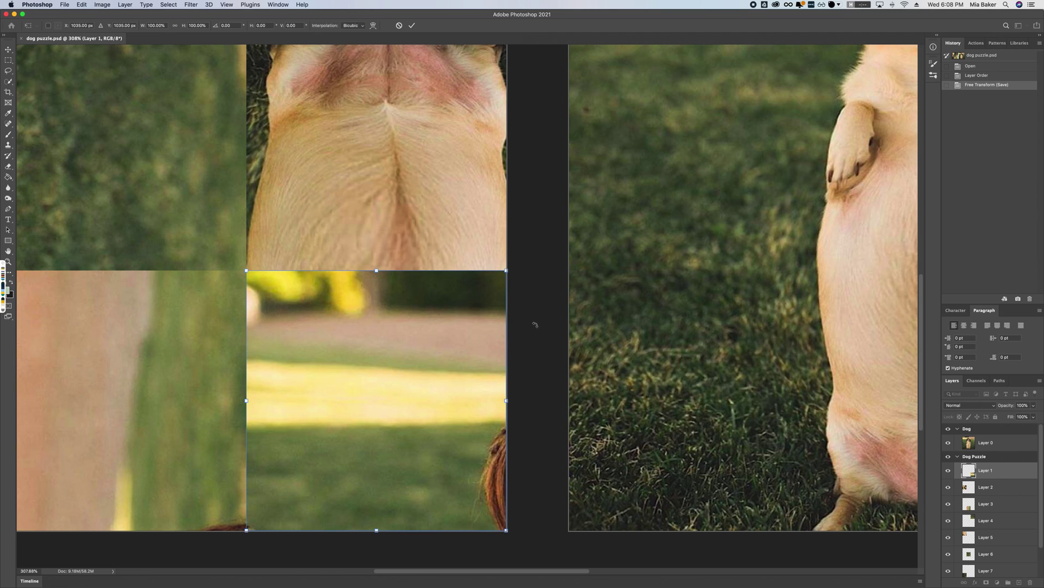
# - Try rotating the Layer 1 tile again, ending upright, and apply the transform
pyautogui.keyDown('alt'); pyautogui.click(560, 305); pyautogui.keyUp('alt')
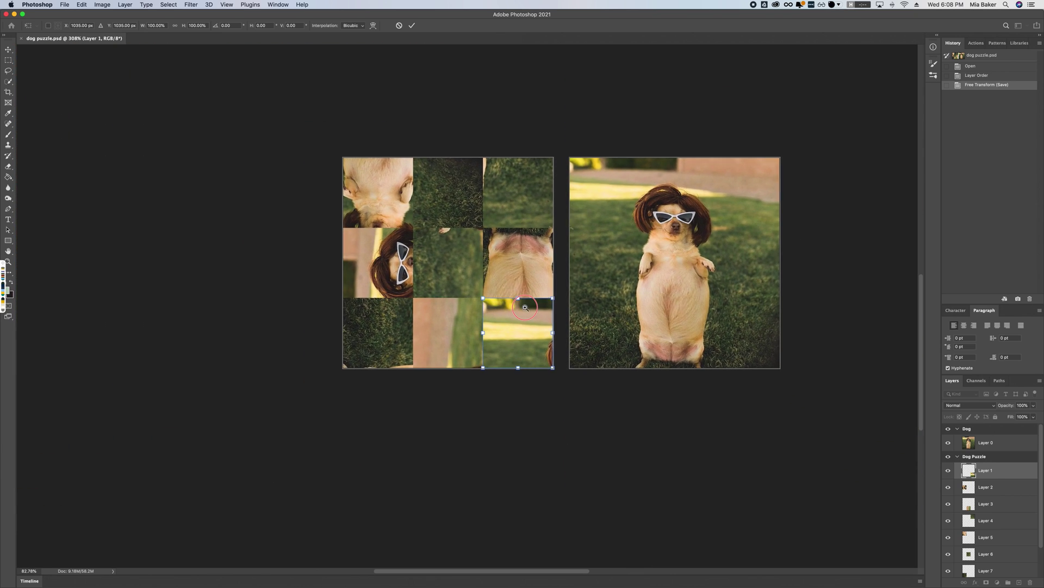
pyautogui.scroll(3, 552, 309)
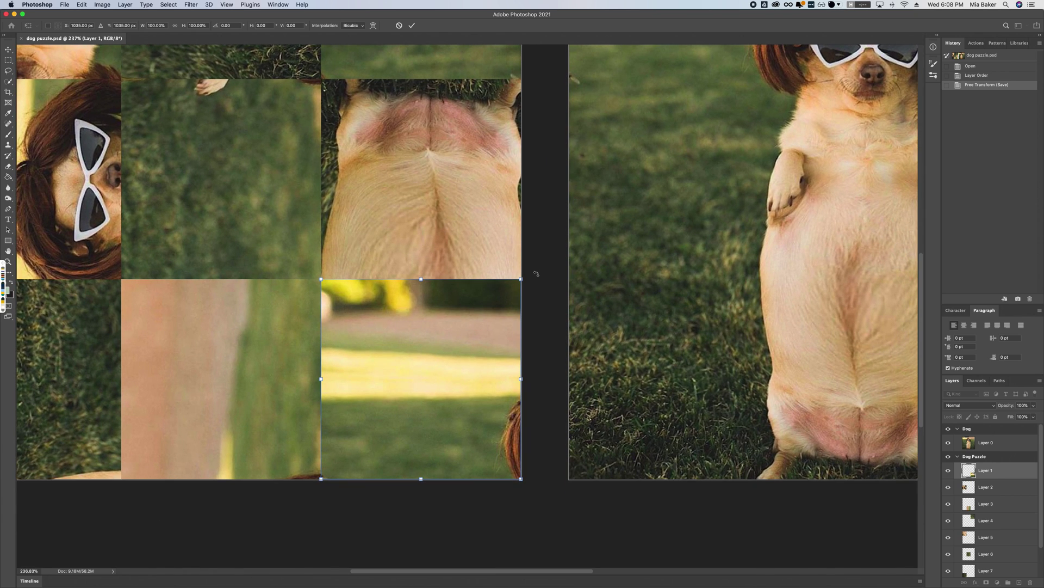
pyautogui.moveTo(536, 274); pyautogui.dragTo(504, 294)
pyautogui.press('Return')
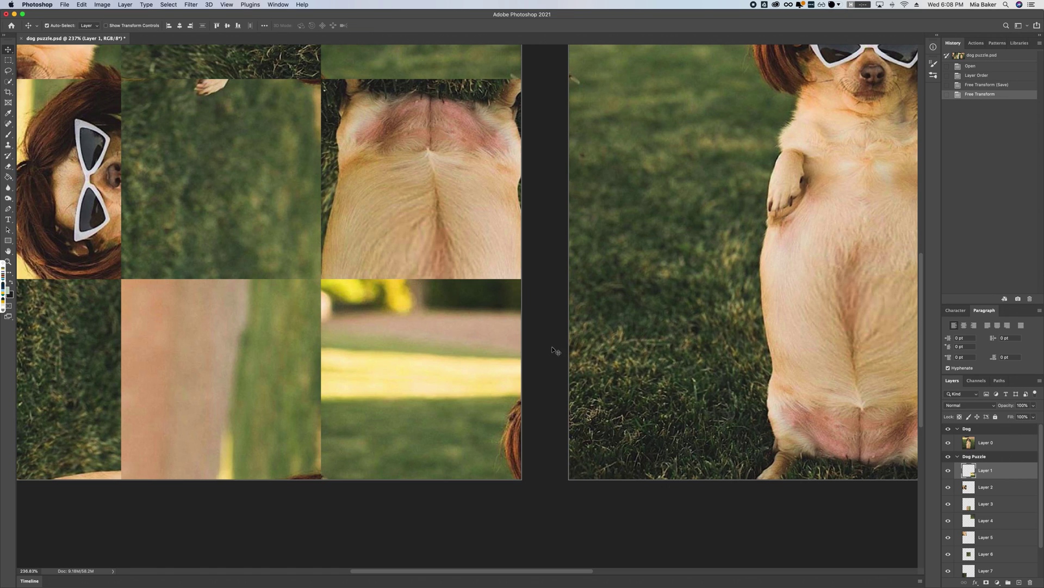
# - Move the upright Layer 1 tile into the top-left square of the scrambled puzzle
pyautogui.scroll(4, 592, 368)
pyautogui.hscroll(-5, 593, 368)
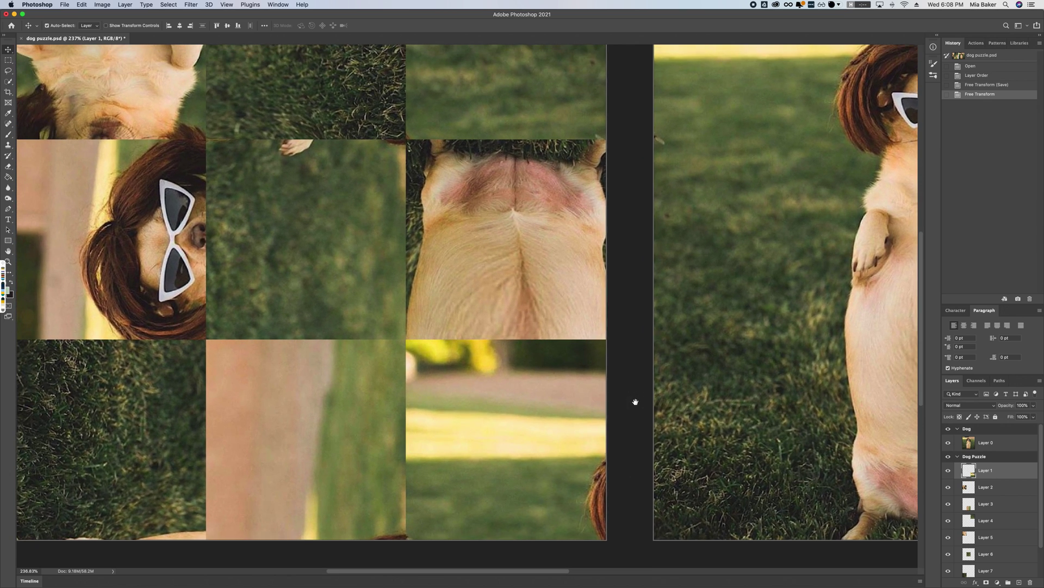
pyautogui.click(623, 401)
pyautogui.moveTo(623, 401); pyautogui.dragTo(601, 404)
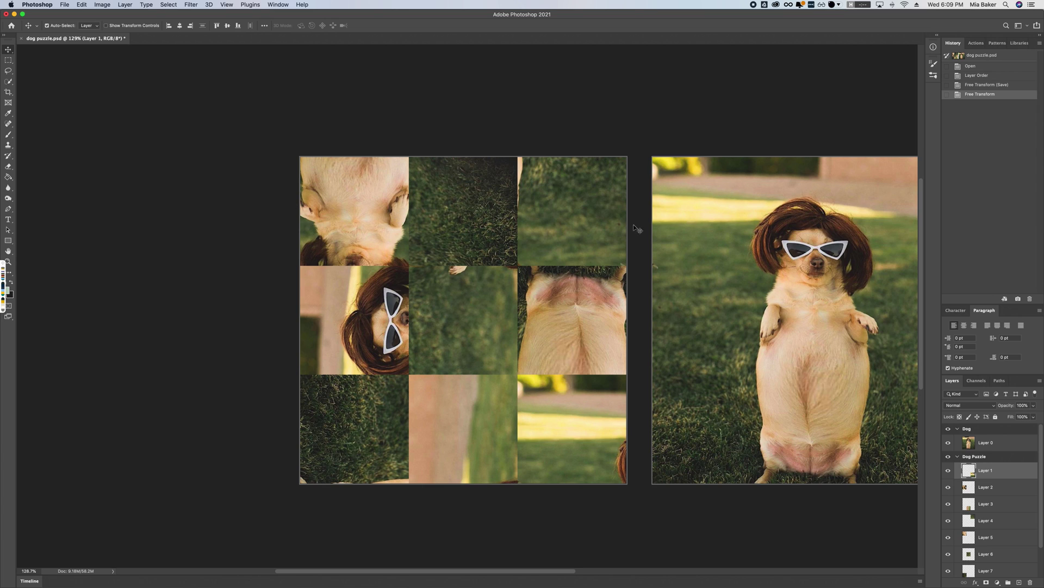
pyautogui.moveTo(618, 464); pyautogui.dragTo(396, 230)
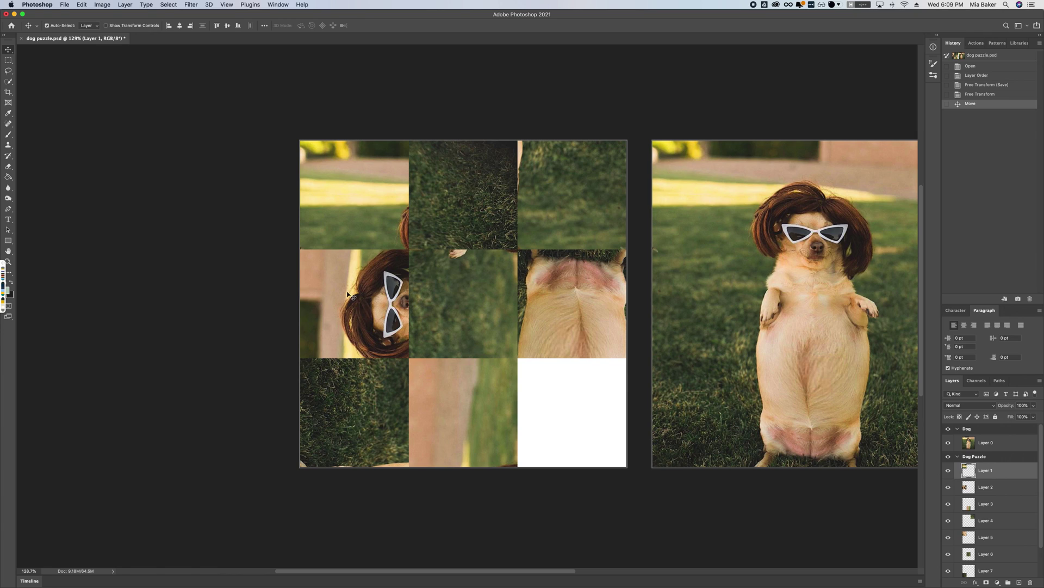
# - Rotate the Layer 2 head tile 90° clockwise and move it into the puzzle's top-centre square
pyautogui.click(991, 520)
pyautogui.click(990, 486)
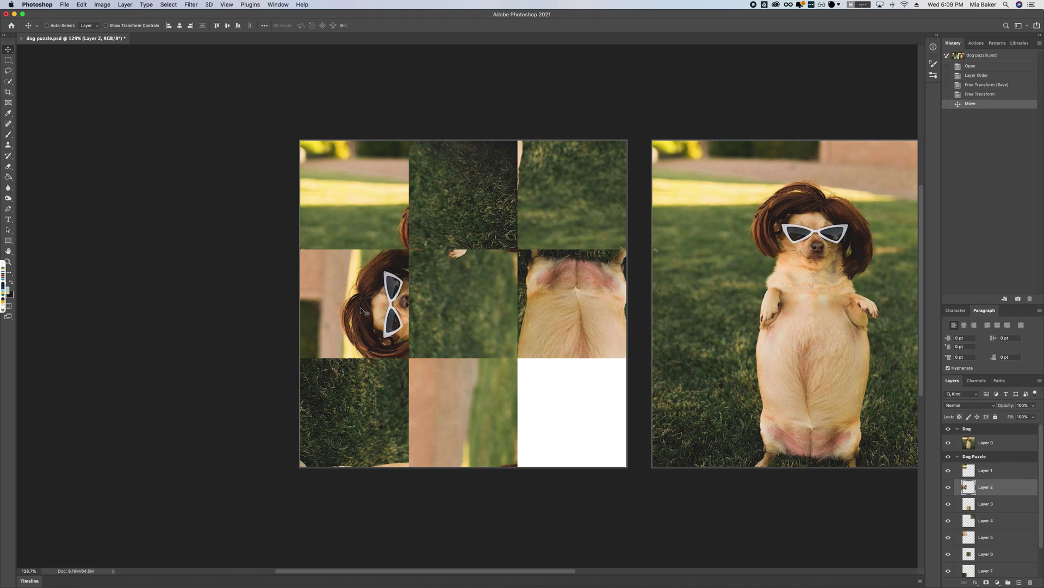
pyautogui.press('super+t')
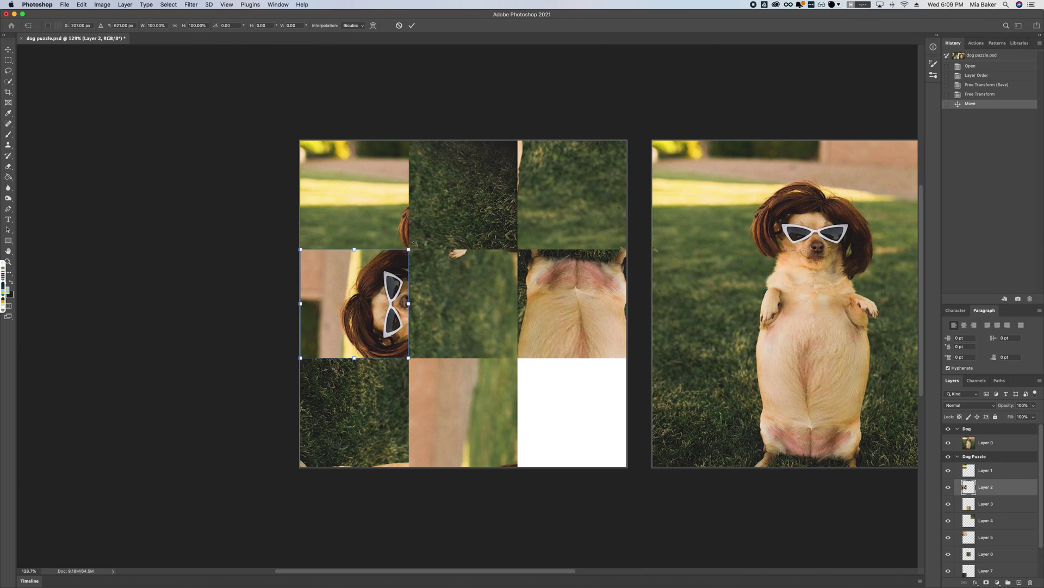
pyautogui.moveTo(414, 243); pyautogui.dragTo(398, 351)
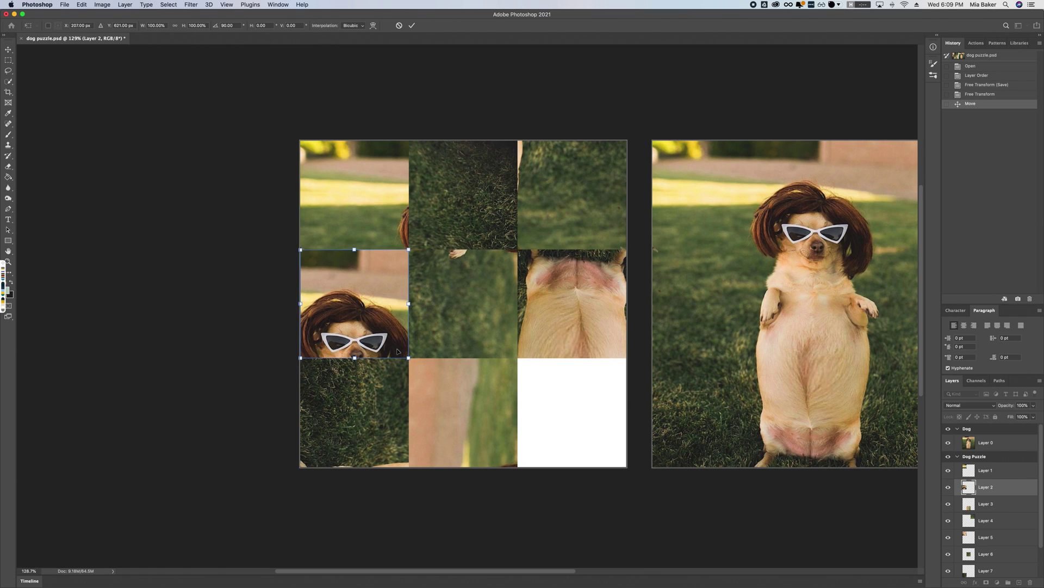
pyautogui.press('Return')
pyautogui.moveTo(374, 345); pyautogui.dragTo(482, 234)
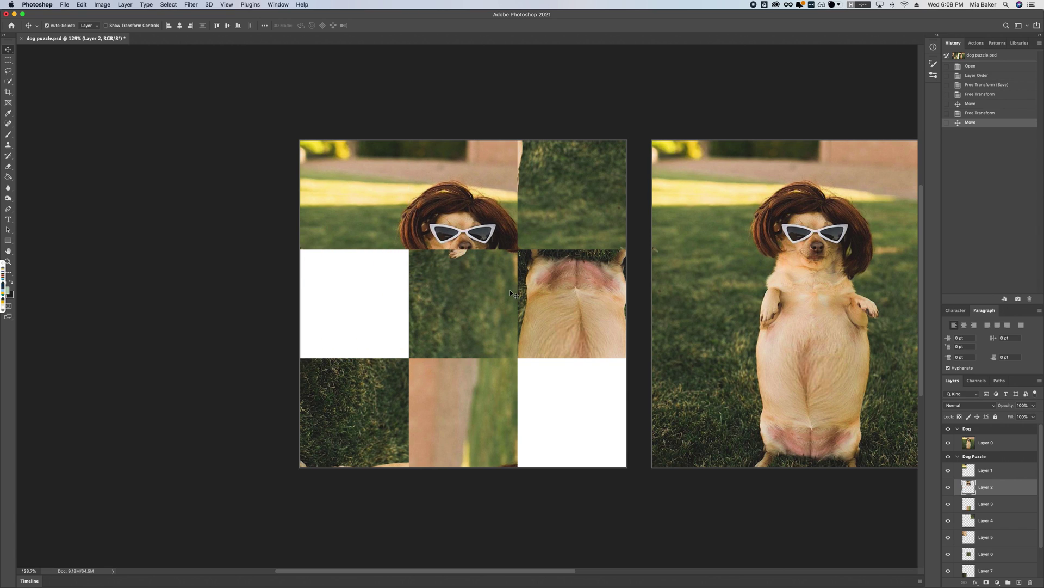
# - Turn the upside-down belly tile with the hind legs (Layer 8) upright and move it into the puzzle's bottom-centre square
pyautogui.click(575, 326)
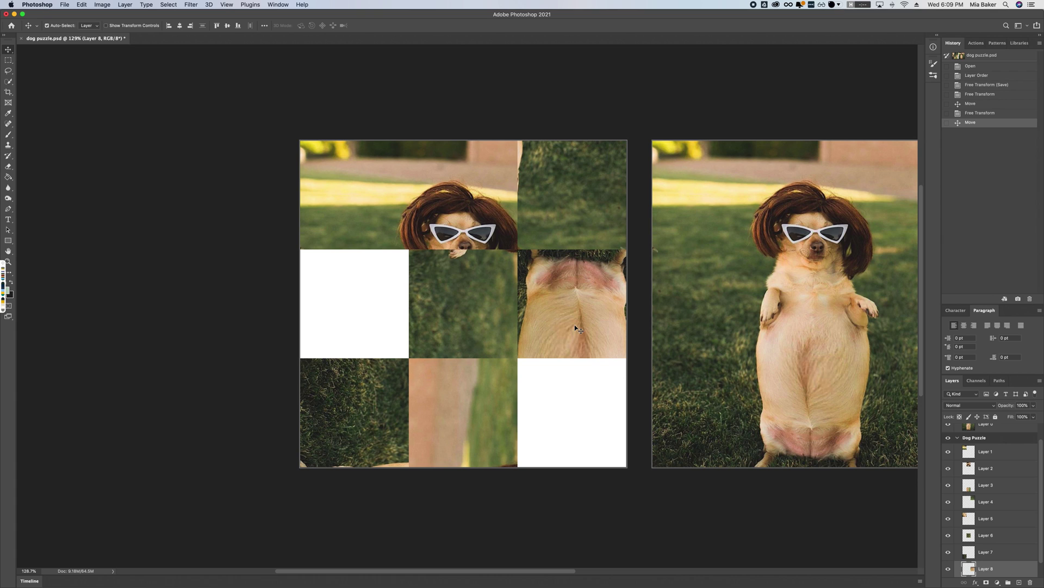
pyautogui.hotkey('ctrl', 't')
pyautogui.moveTo(636, 244); pyautogui.dragTo(468, 421)
pyautogui.press('Return')
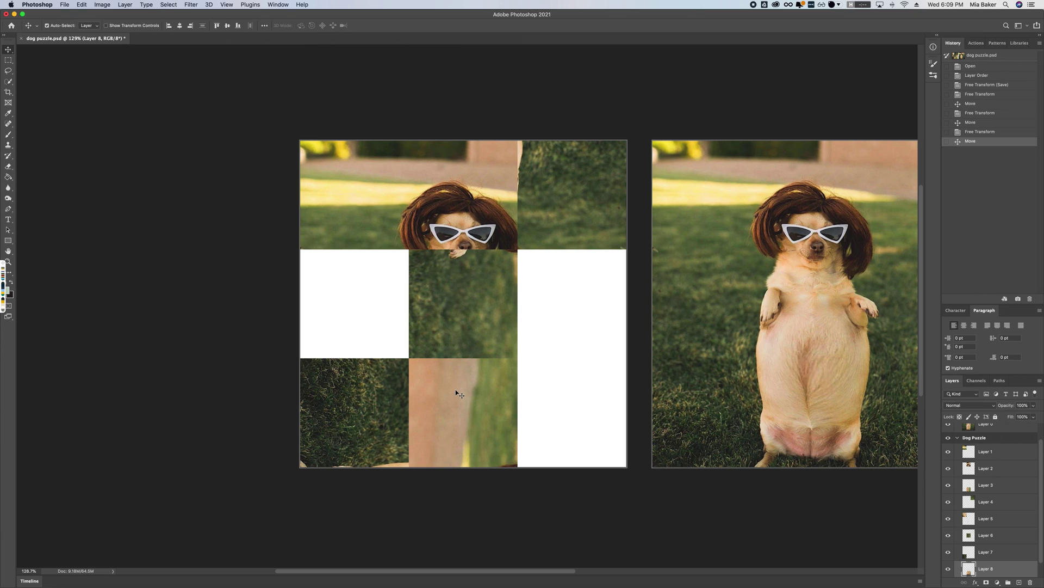
# - Rotate the brick and grass tile (Layer 3) 90° clockwise and move it into the puzzle's top-right square
pyautogui.click(458, 389)
pyautogui.press('super')
pyautogui.press('super+t')
pyautogui.moveTo(554, 355); pyautogui.dragTo(490, 430)
pyautogui.press('Return')
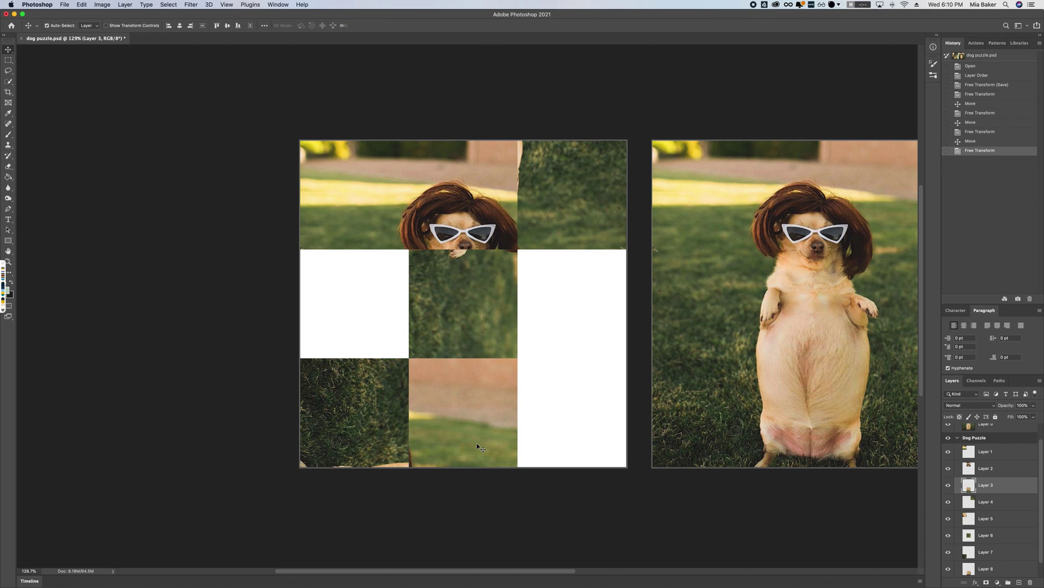
pyautogui.moveTo(489, 396); pyautogui.dragTo(600, 179)
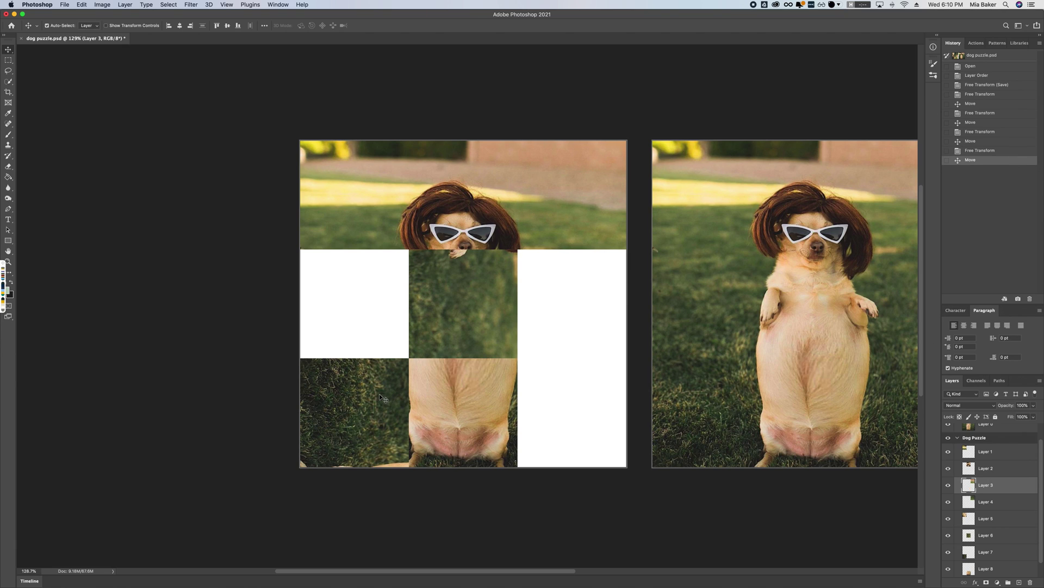
# - Rotate the central grass tile with the paw (Layer 6) by -90° and move it into the puzzle's middle-right square
pyautogui.keyDown('super'); pyautogui.click(471, 278); pyautogui.keyUp('super')
pyautogui.press('super+t')
pyautogui.moveTo(549, 301); pyautogui.dragTo(460, 196)
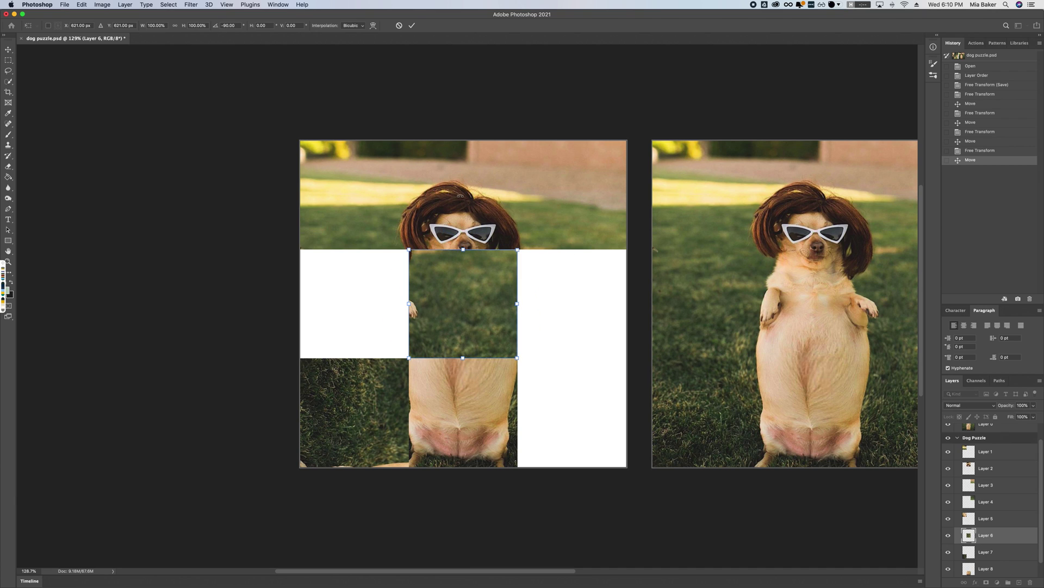
pyautogui.moveTo(481, 314); pyautogui.dragTo(586, 320)
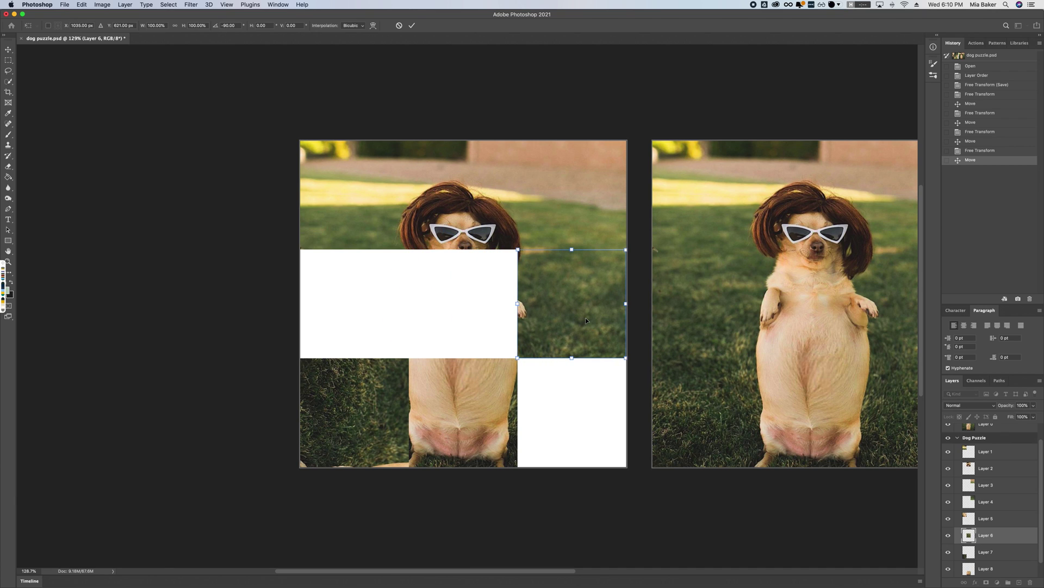
pyautogui.press('Return')
# - Rotate the grass tile in the puzzle's bottom-left square (Layer 7) a quarter turn counterclockwise in place
pyautogui.click(390, 410)
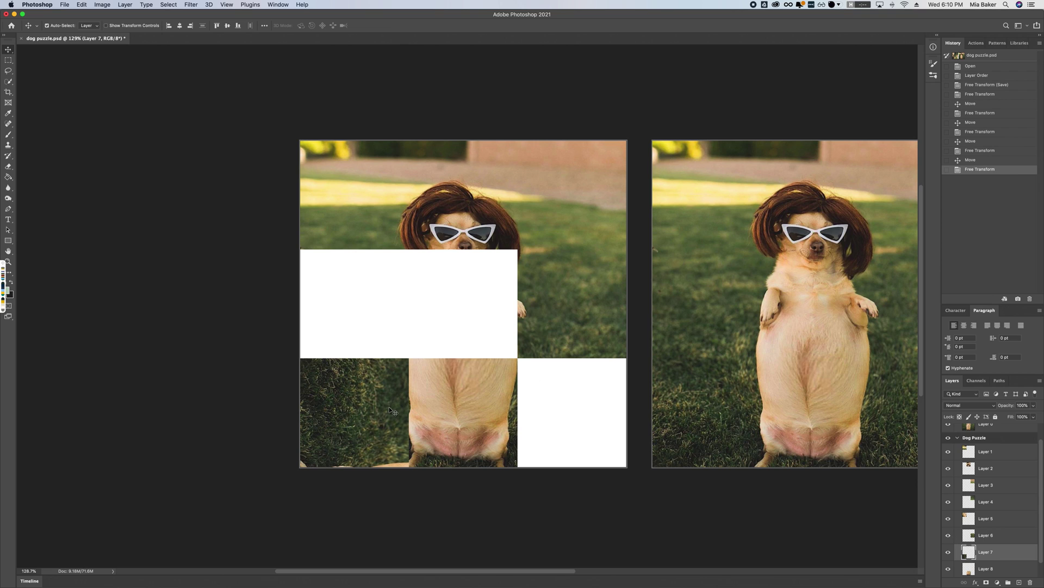
pyautogui.press('super+t')
pyautogui.moveTo(425, 346); pyautogui.dragTo(268, 319)
pyautogui.press('Return')
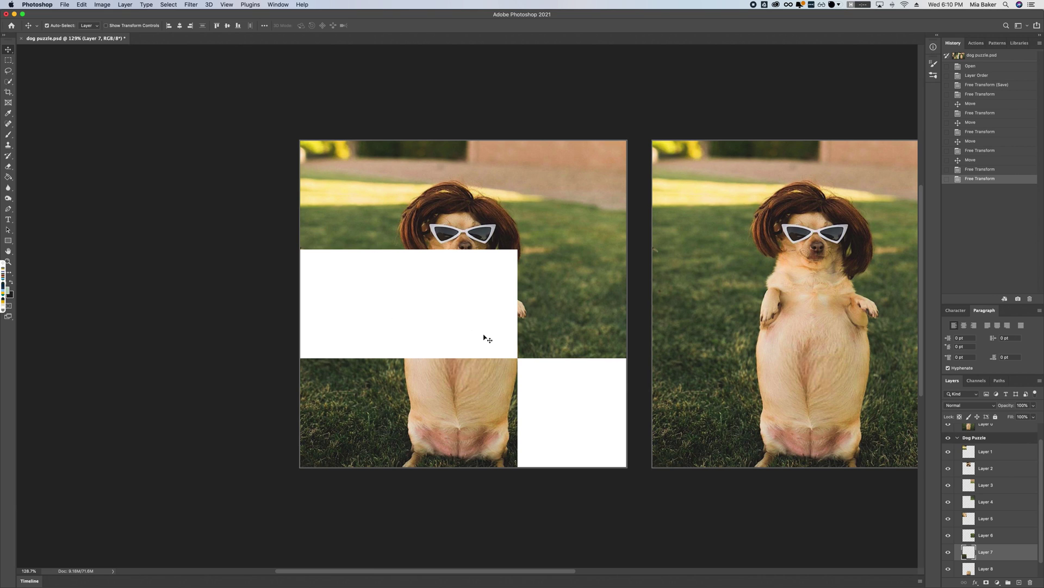
# - Shift the head tile down, move the dark grass tile beneath it to the middle-left square, and return the head tile to the top-centre square
pyautogui.click(473, 185)
pyautogui.moveTo(472, 185); pyautogui.dragTo(472, 207)
pyautogui.moveTo(472, 213); pyautogui.dragTo(472, 214)
pyautogui.click(473, 153)
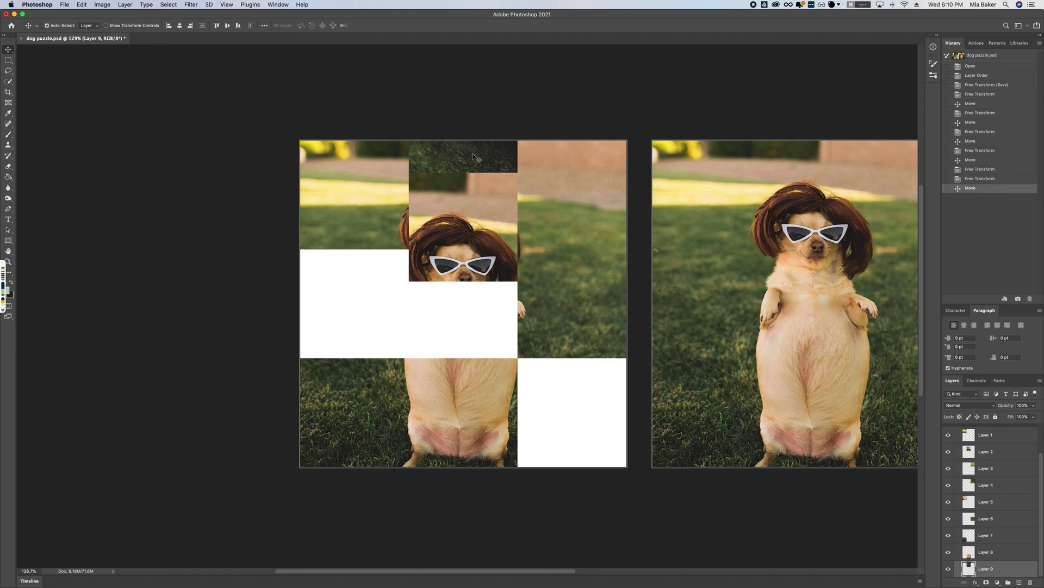
pyautogui.moveTo(445, 154); pyautogui.dragTo(342, 256)
pyautogui.click(446, 248)
pyautogui.moveTo(446, 248); pyautogui.dragTo(446, 215)
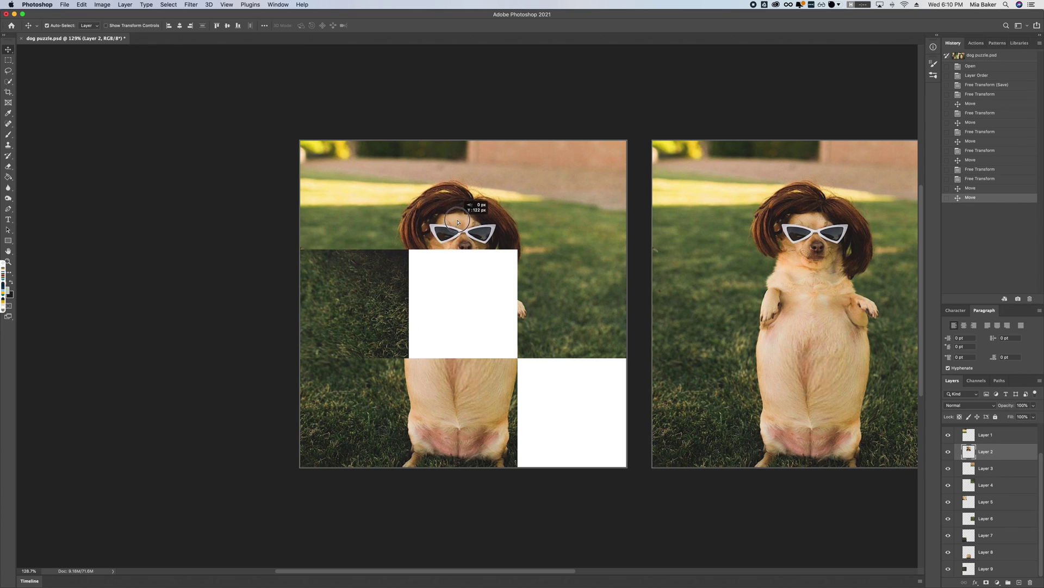
# - Try rotating the dark grass tile (Layer 9) clockwise and moving it toward the puzzle's bottom-right square
pyautogui.click(380, 283)
pyautogui.press('super+t')
pyautogui.moveTo(427, 242); pyautogui.dragTo(379, 350)
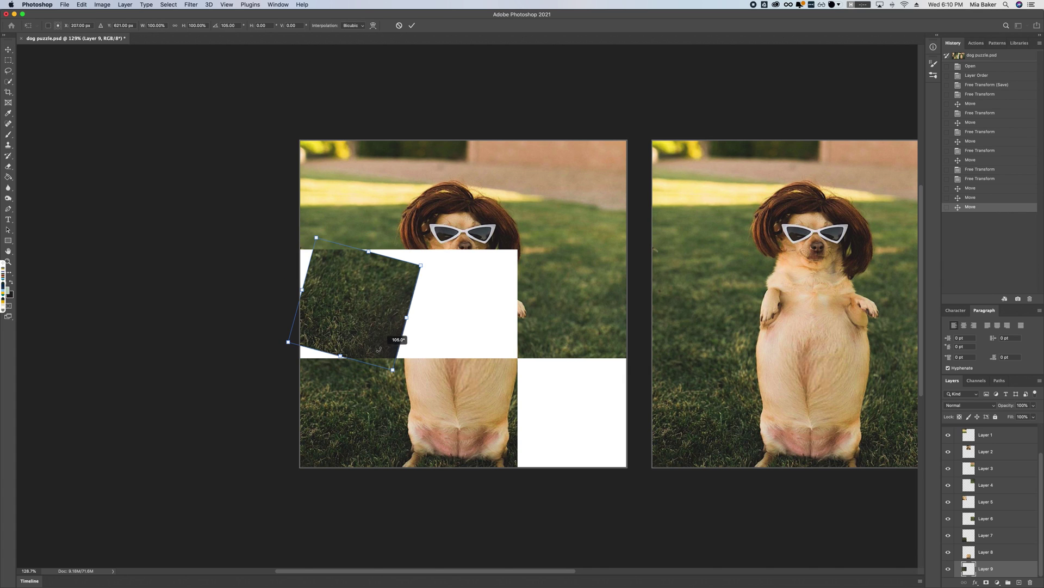
pyautogui.moveTo(338, 304); pyautogui.dragTo(641, 366)
pyautogui.press('super+z')
pyautogui.press('super+z')
# - Move the dark grass tile (Layer 9) into the puzzle's bottom-right square and rotate it 90° clockwise
pyautogui.moveTo(366, 288); pyautogui.dragTo(582, 396)
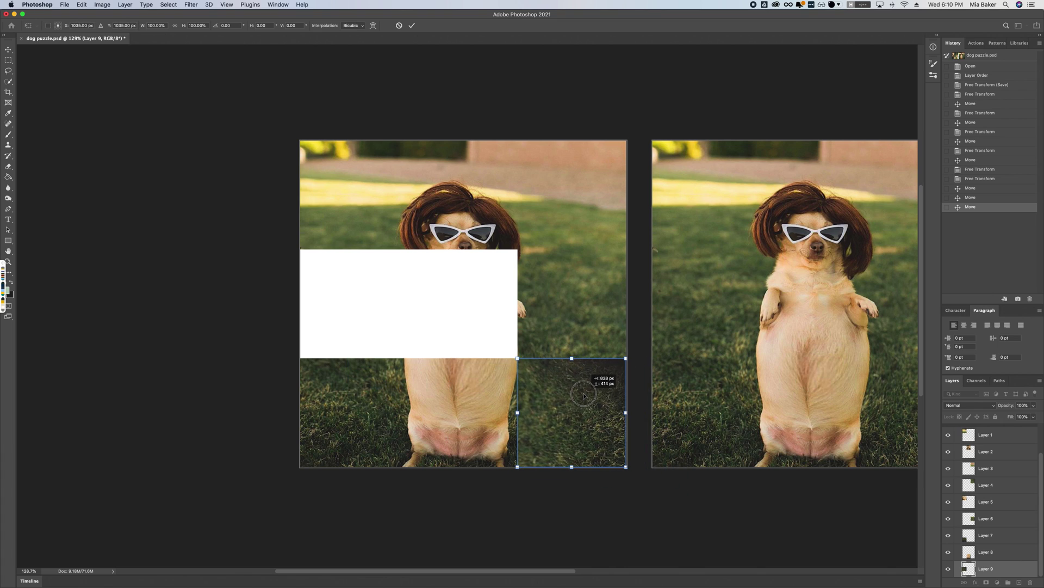
pyautogui.moveTo(634, 357); pyautogui.dragTo(629, 467)
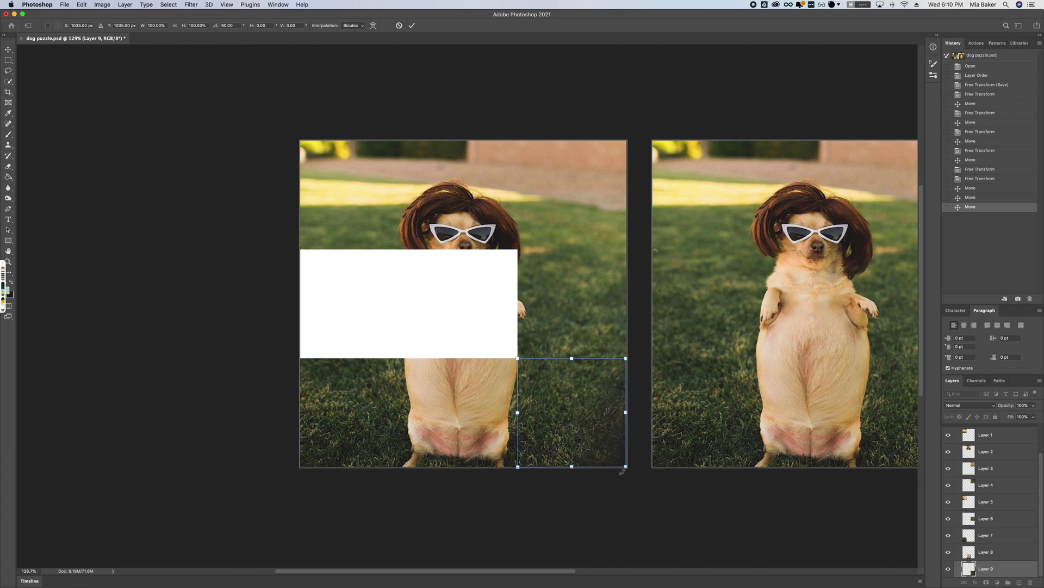
pyautogui.press('Return')
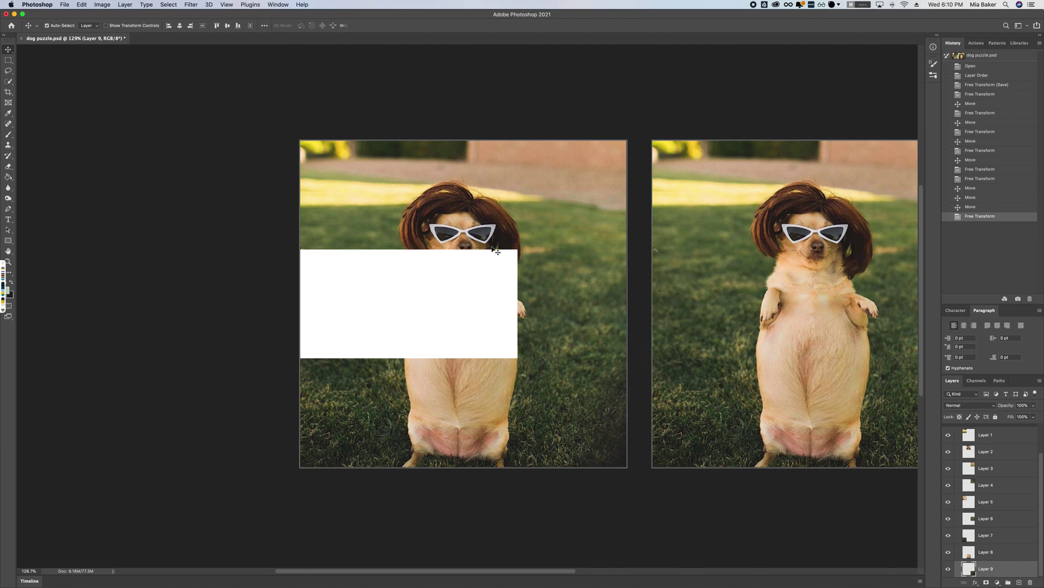
# - Nudge the hidden chest tile (Layer 5) down from beneath the puzzle's top-left tile into the middle-left square
pyautogui.click(336, 211)
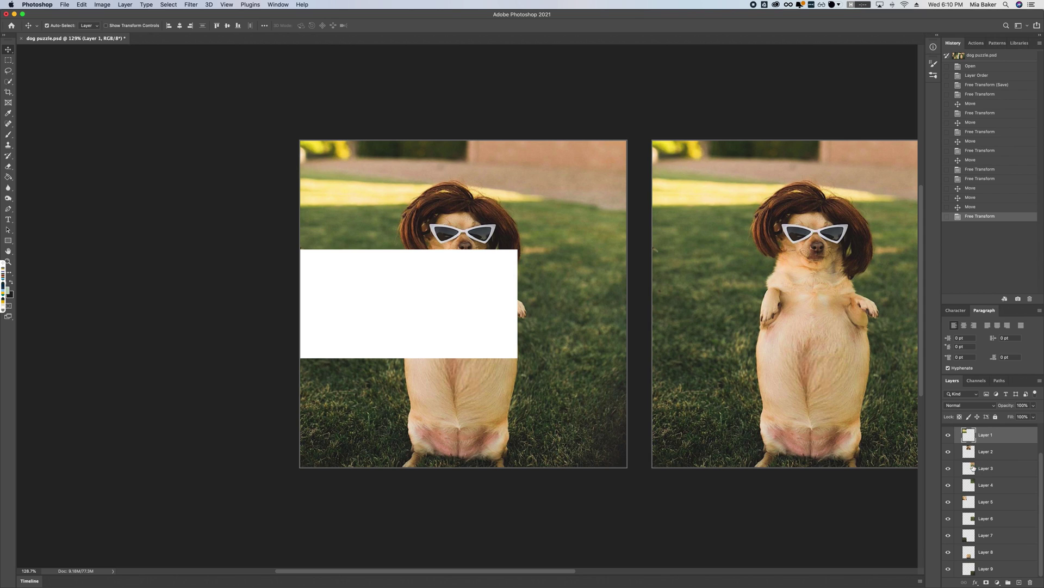
pyautogui.click(966, 501)
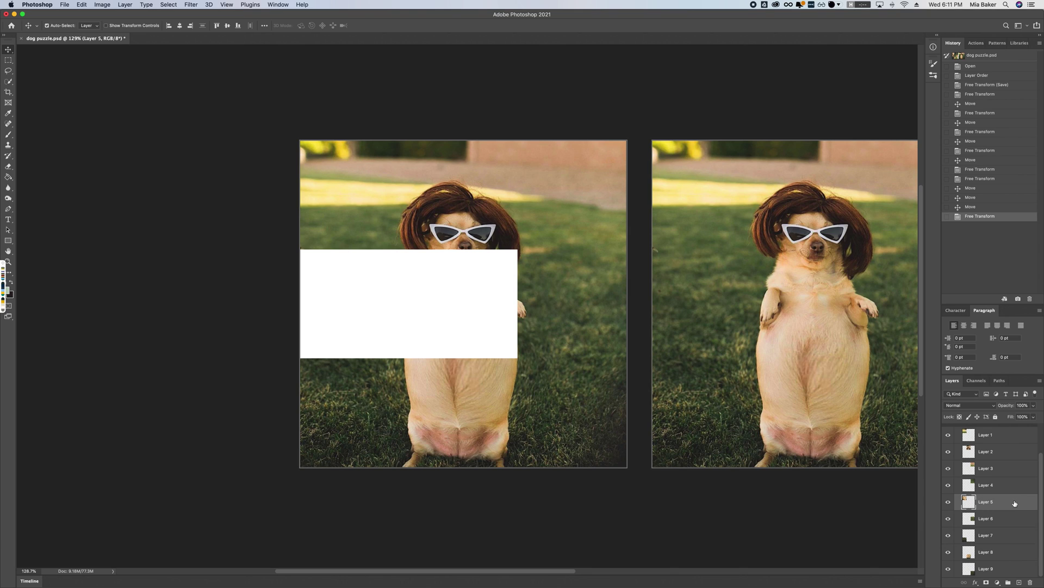
pyautogui.press('Down')
pyautogui.press('Down')
pyautogui.press('Down')
pyautogui.press('Down')
pyautogui.press('Down')
pyautogui.press('Down')
pyautogui.press('Down')
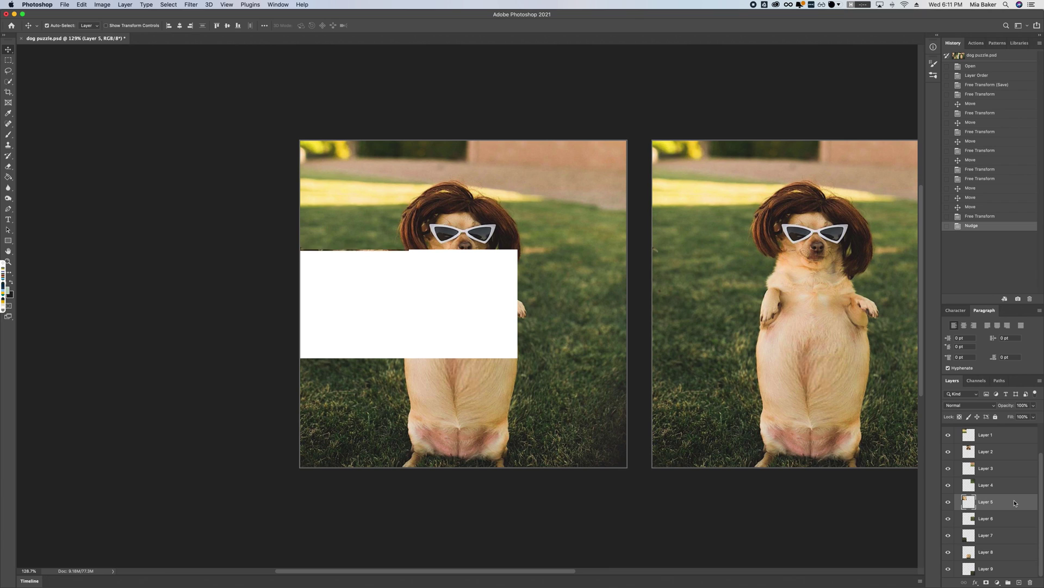
pyautogui.press('Down')
pyautogui.press('Down')
pyautogui.press('Down')
pyautogui.press('Down')
pyautogui.press('Down')
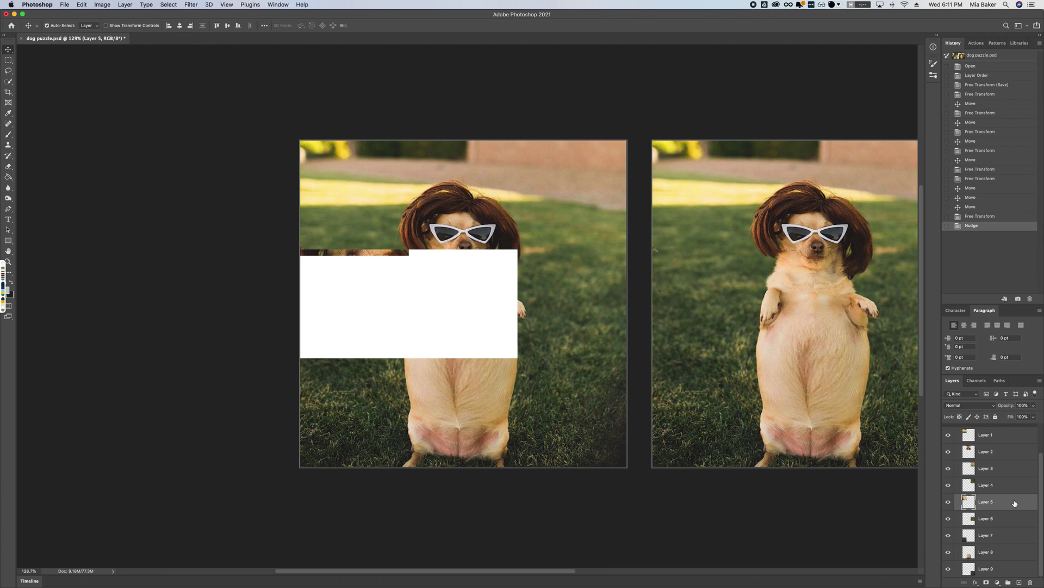
pyautogui.press('Down')
pyautogui.press('Down')
pyautogui.press('Down')
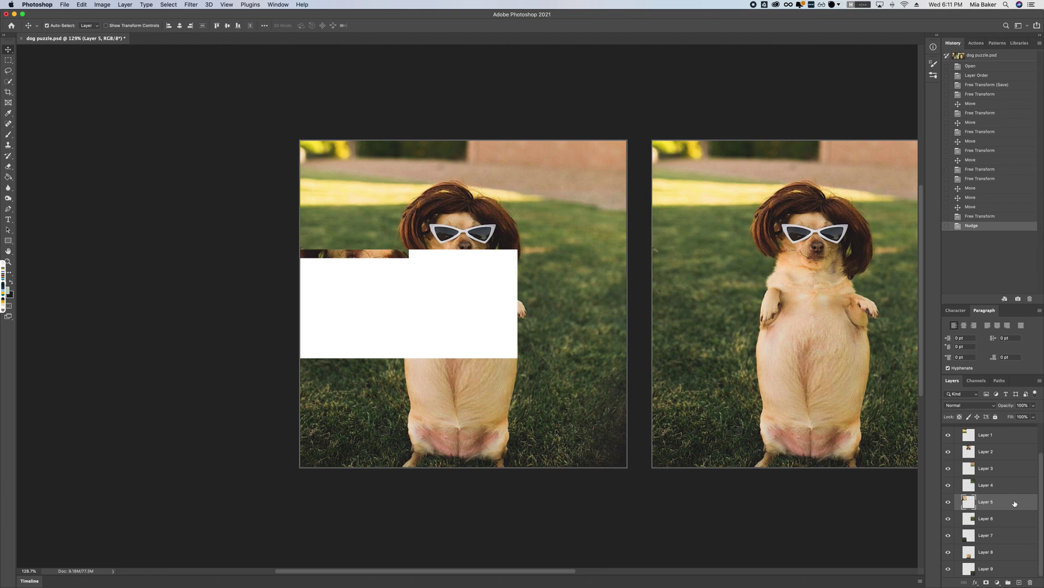
pyautogui.press('Down')
pyautogui.press('Down')
pyautogui.press('Down')
pyautogui.press('Down')
pyautogui.press('Down')
pyautogui.press('Down')
pyautogui.press('Down')
pyautogui.press('Down')
pyautogui.press('Down')
pyautogui.press('Down')
pyautogui.press('Down')
pyautogui.press('Down')
pyautogui.press('Down')
pyautogui.press('Down')
pyautogui.press('Down')
pyautogui.press('Down')
pyautogui.press('Down')
pyautogui.press('Down')
pyautogui.press('Down')
pyautogui.press('Down')
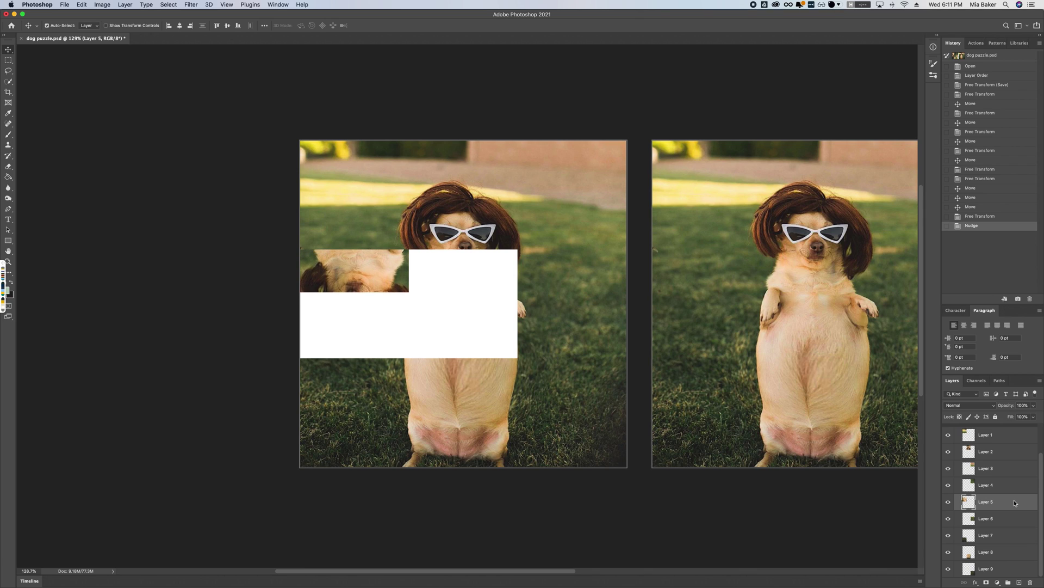
pyautogui.press('Down')
pyautogui.press('Down')
pyautogui.press('Down')
pyautogui.press('Down')
pyautogui.press('Down')
pyautogui.press('Down')
pyautogui.press('Down')
pyautogui.press('Down')
pyautogui.press('Down')
pyautogui.press('Down')
pyautogui.press('Down')
pyautogui.press('Down')
pyautogui.press('Down')
pyautogui.press('Down')
pyautogui.press('Down')
pyautogui.press('Down')
pyautogui.press('Down')
pyautogui.press('Down')
pyautogui.press('Down')
pyautogui.press('Down')
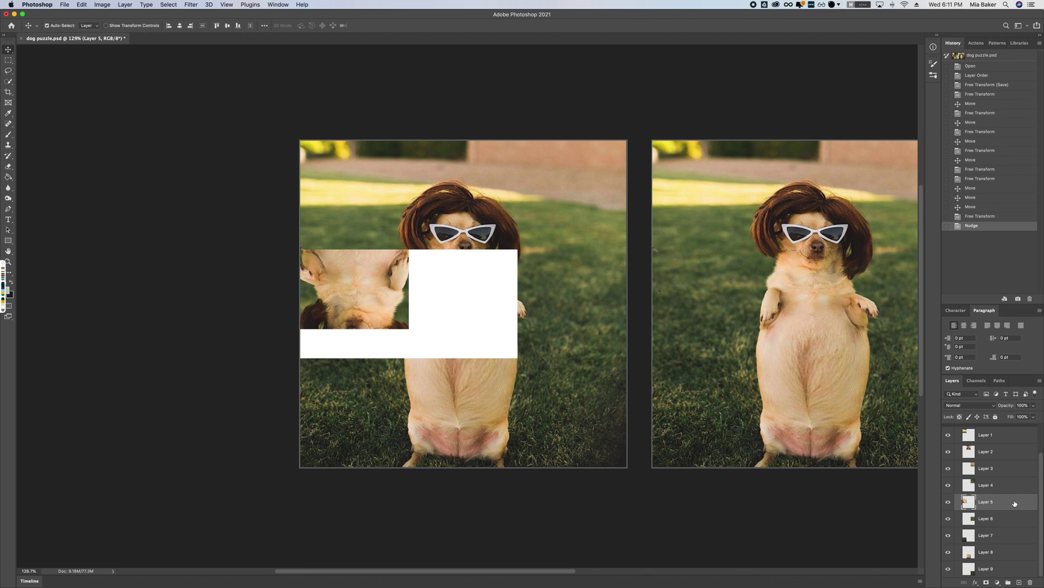
# - Move the chest tile (Layer 5) into the puzzle's centre square and rotate it 180°
pyautogui.scroll(3, 501, 352)
pyautogui.hscroll(-2, 501, 352)
pyautogui.moveTo(437, 363); pyautogui.dragTo(546, 376)
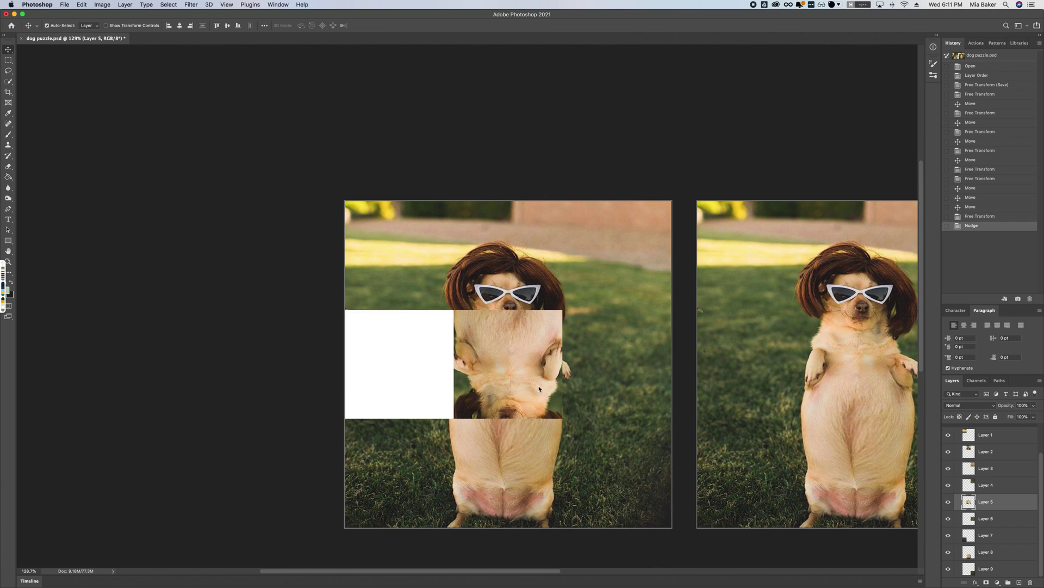
pyautogui.press('super+t')
pyautogui.moveTo(581, 297); pyautogui.dragTo(455, 426)
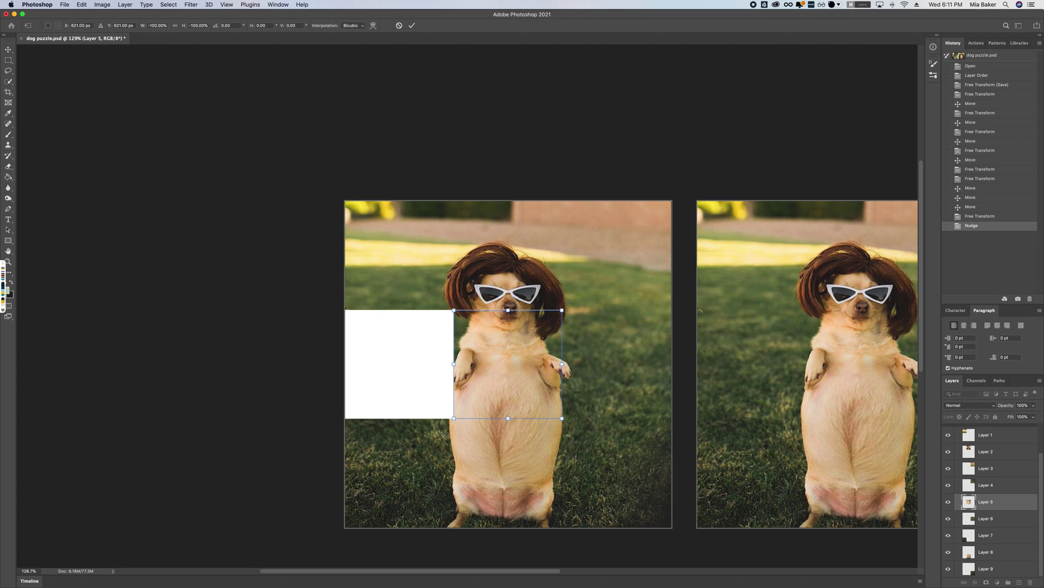
pyautogui.press('Return')
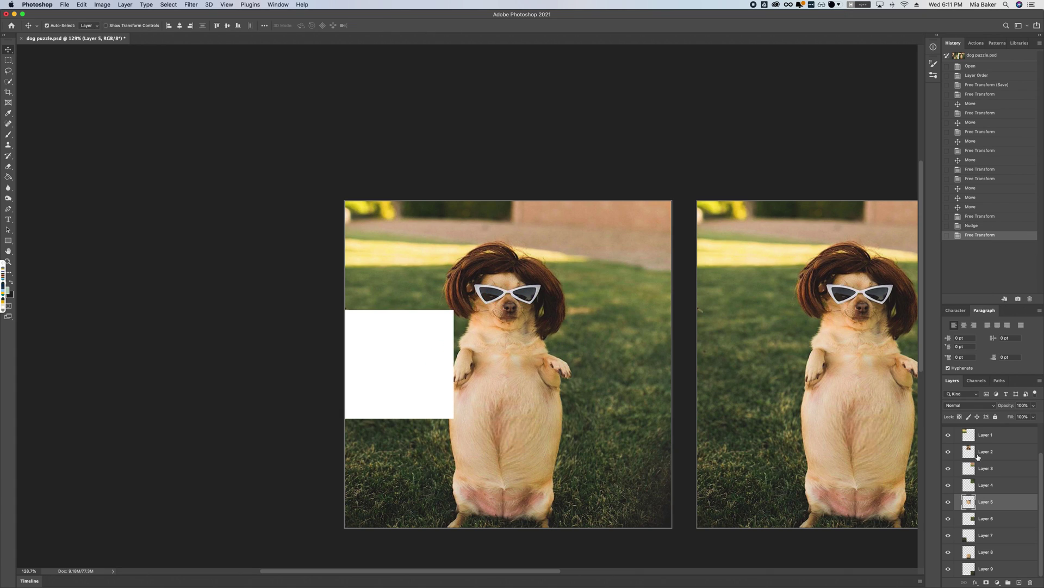
# - Move the grass tile (Layer 4) from beneath the top-right tile to the middle-left square, and return the covering tile (Layer 3) to the top-right square
pyautogui.moveTo(653, 250); pyautogui.dragTo(383, 328)
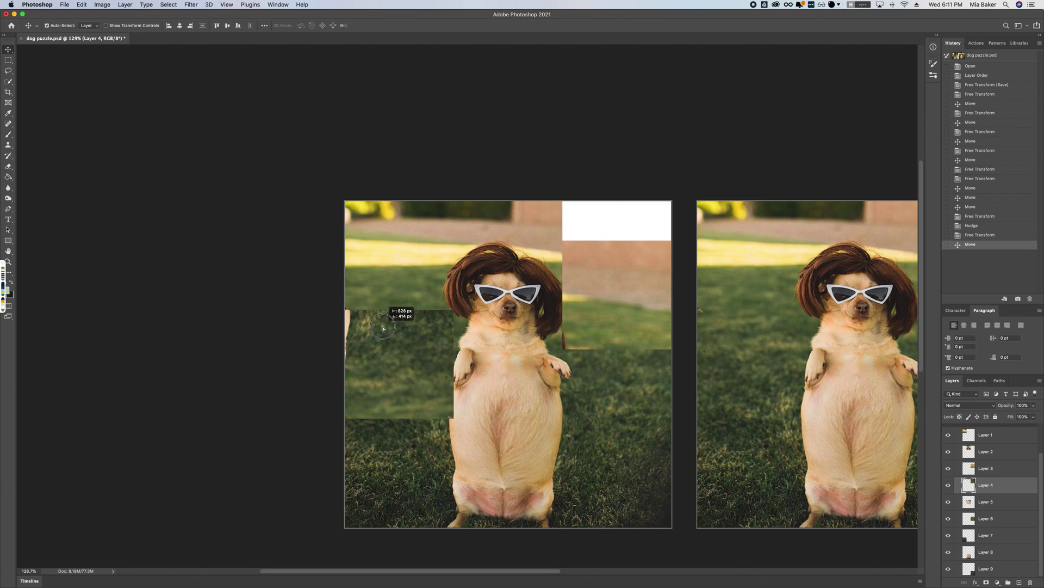
pyautogui.moveTo(587, 296); pyautogui.dragTo(608, 256)
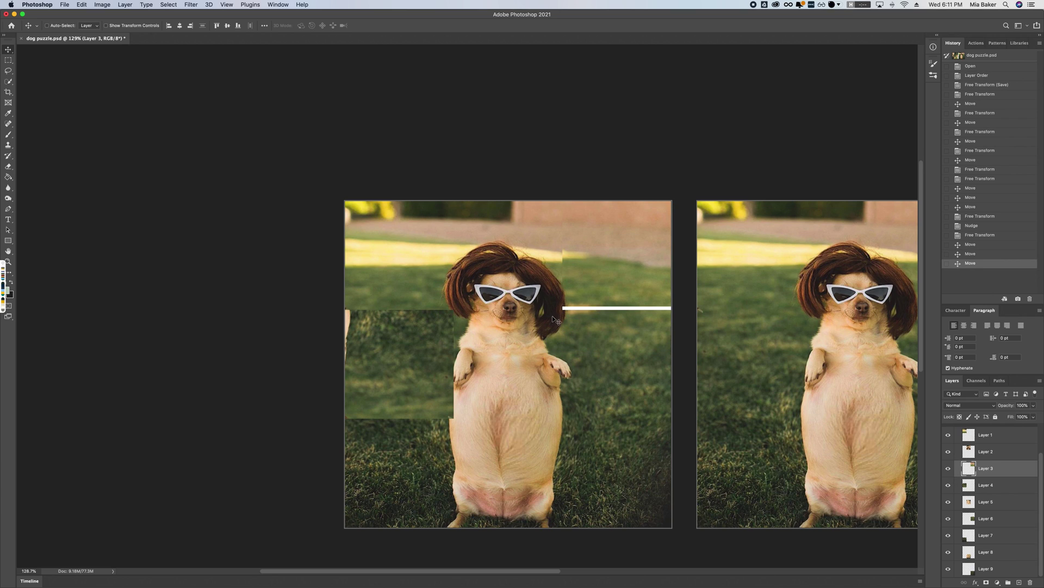
pyautogui.press('super+z')
pyautogui.moveTo(572, 303); pyautogui.dragTo(589, 265)
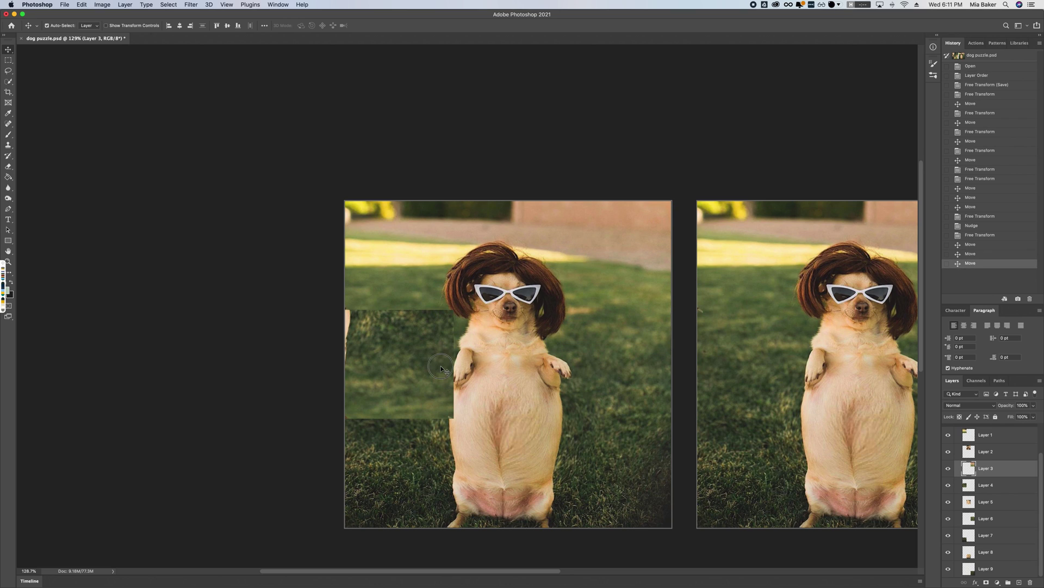
# - Rotate the grass tile in the puzzle's middle-left square (Layer 4) 180° in place
pyautogui.click(442, 365)
pyautogui.press('super+t')
pyautogui.moveTo(477, 345); pyautogui.dragTo(341, 412)
pyautogui.press('Return')
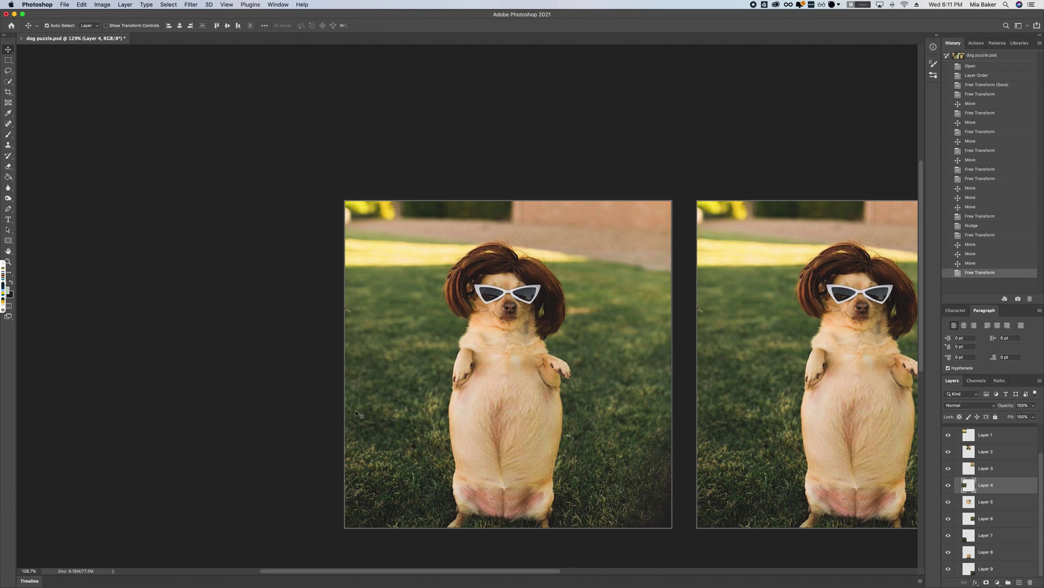
# - Open the export settings for the Dog Puzzle artboard and set the file format to JPG
pyautogui.hscroll(5, 622, 477)
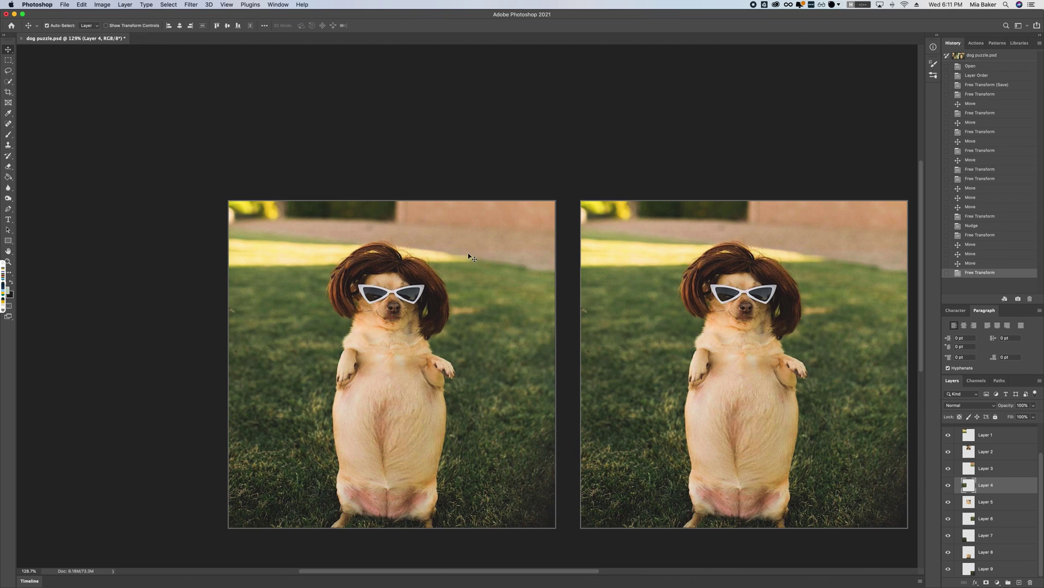
pyautogui.scroll(2, 997, 531)
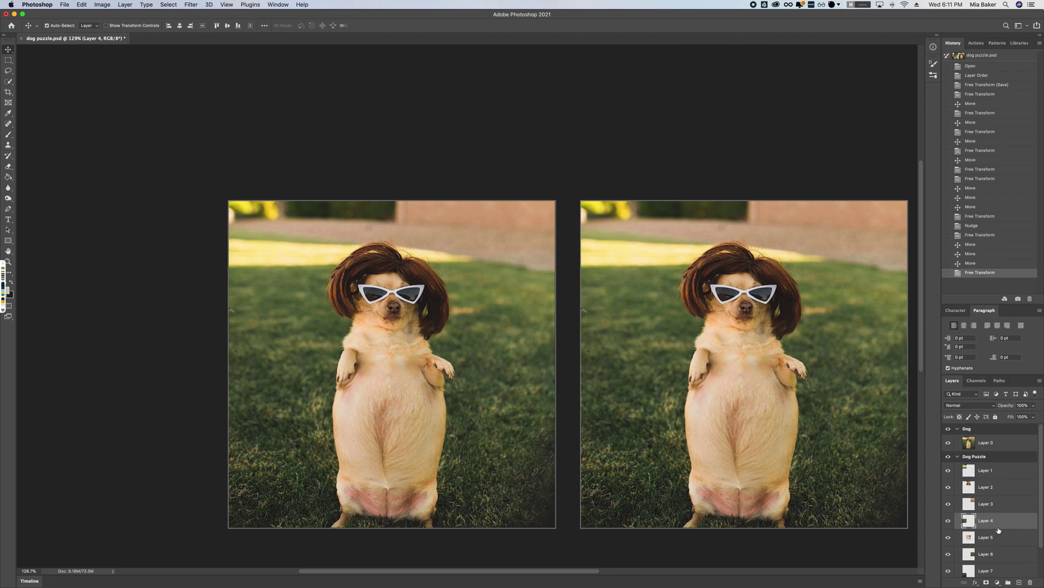
pyautogui.click(992, 457)
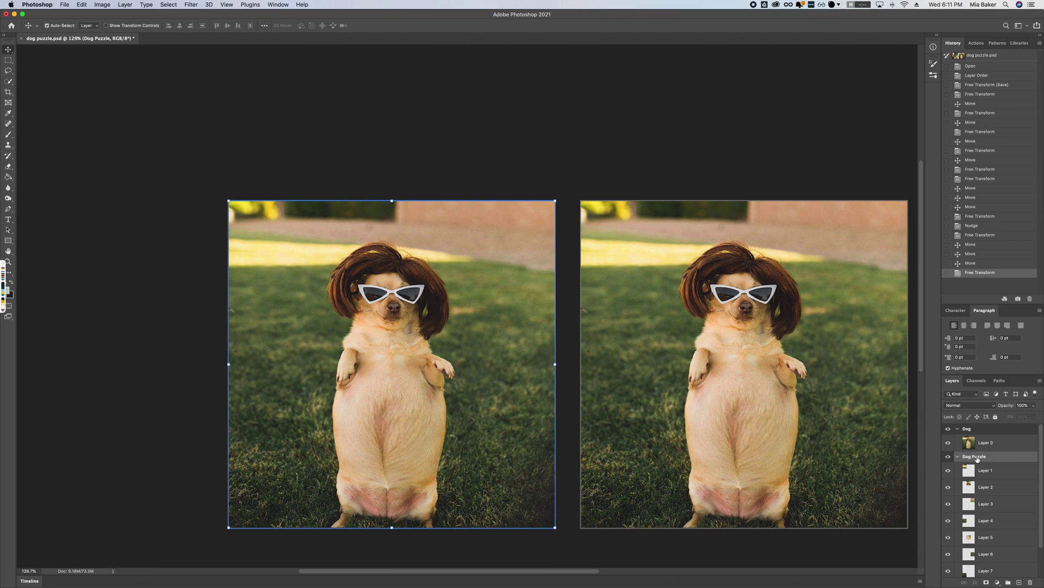
pyautogui.rightClick(1015, 459)
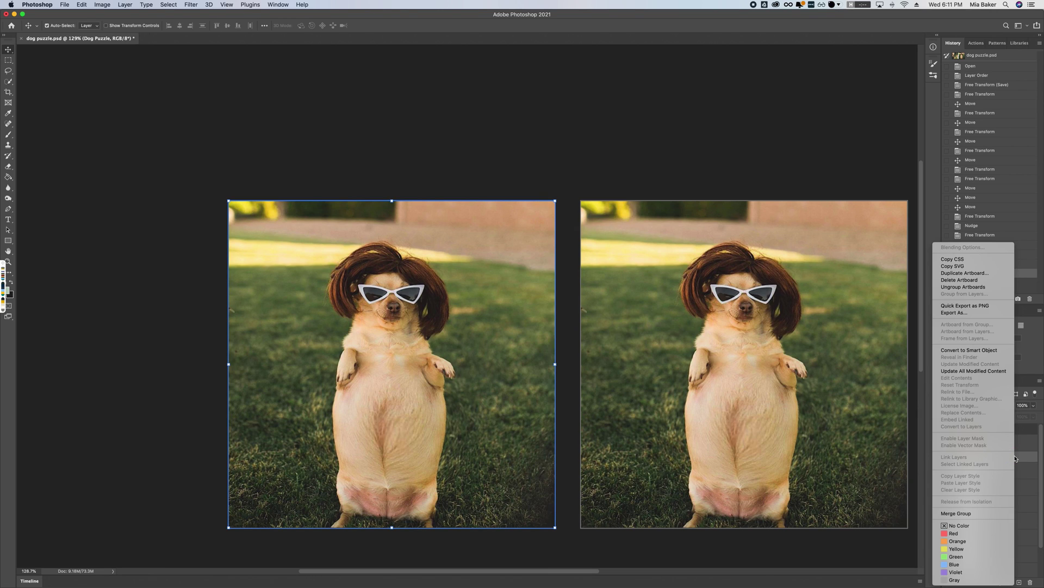
pyautogui.click(961, 314)
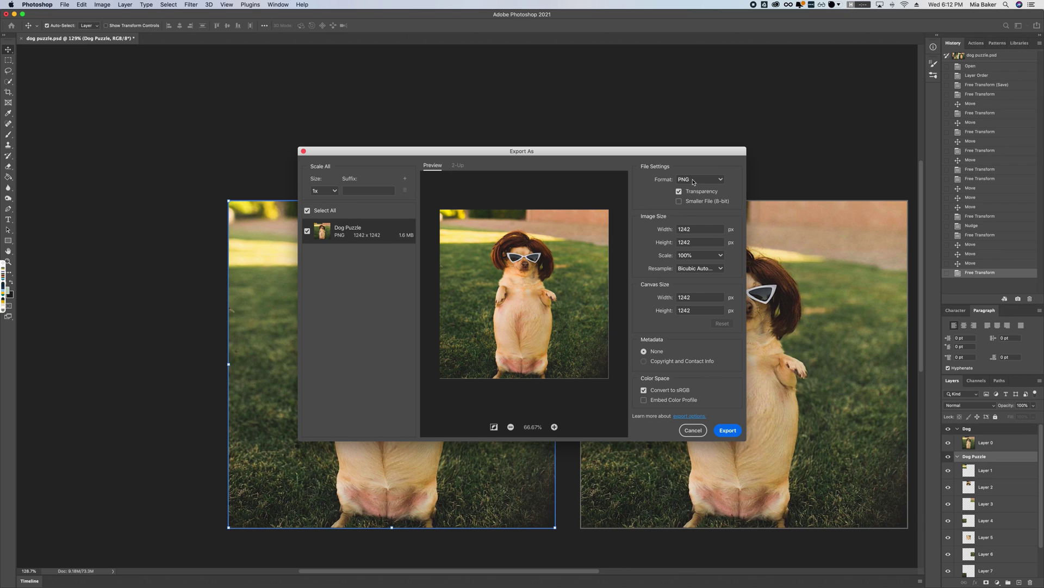
pyautogui.click(693, 182)
pyautogui.click(693, 200)
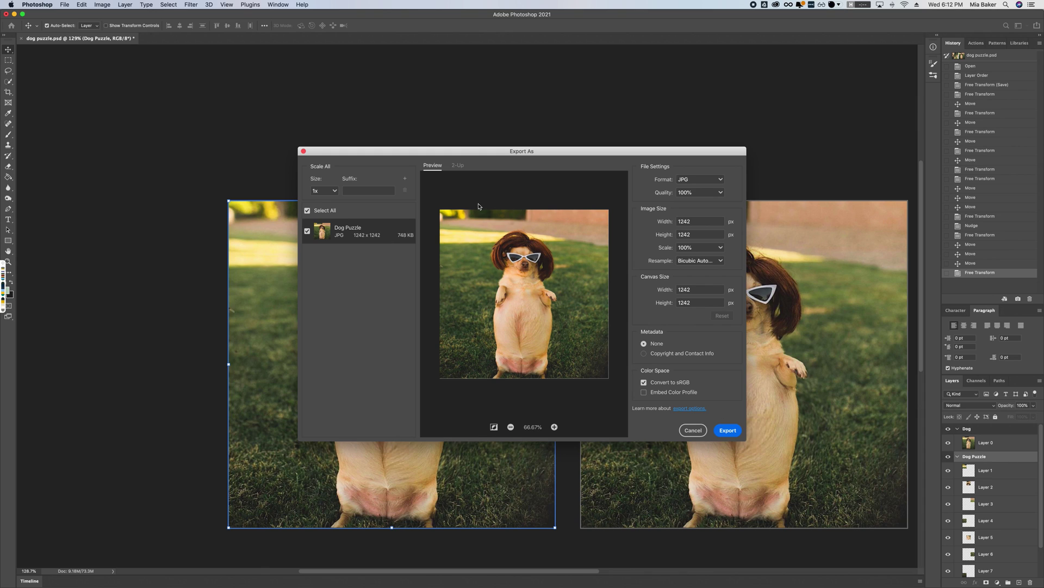
# - Export the artboard to the Final Exports folder in Project 5, adding "-Complete" to the Dog Puzzle file name
pyautogui.click(715, 431)
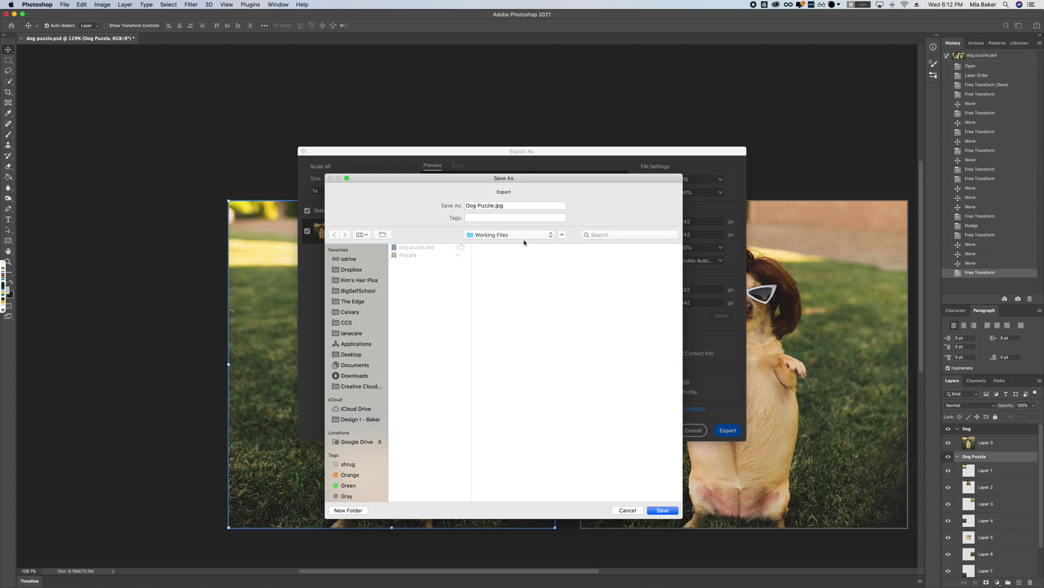
pyautogui.click(523, 237)
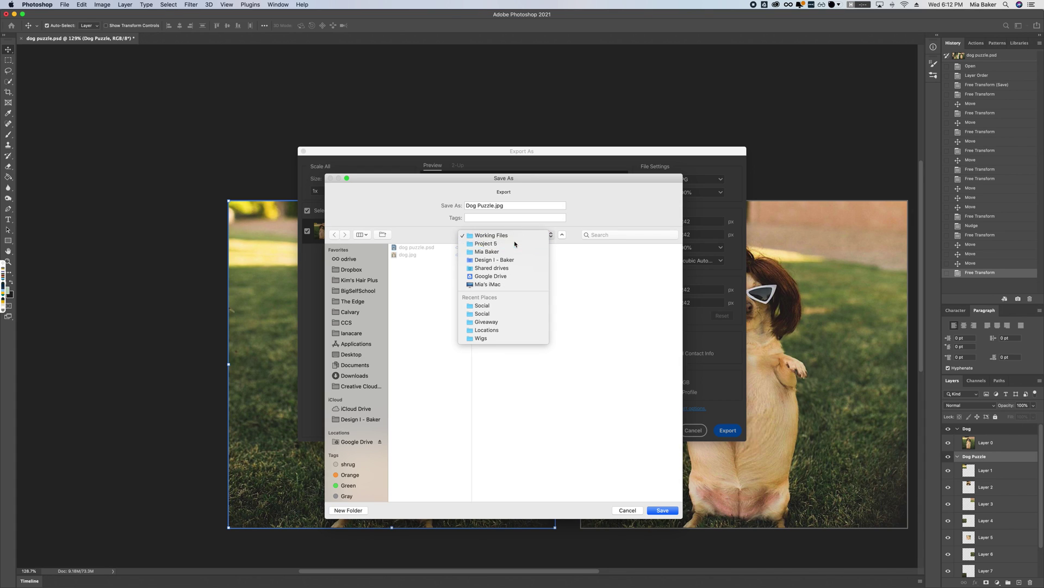
pyautogui.click(516, 244)
pyautogui.click(578, 248)
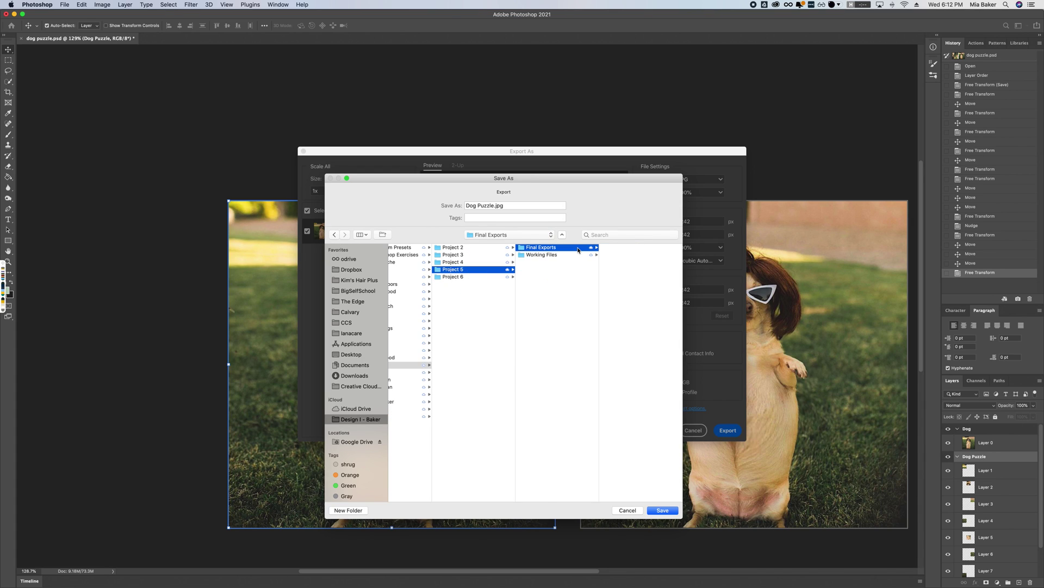
pyautogui.press('Tab')
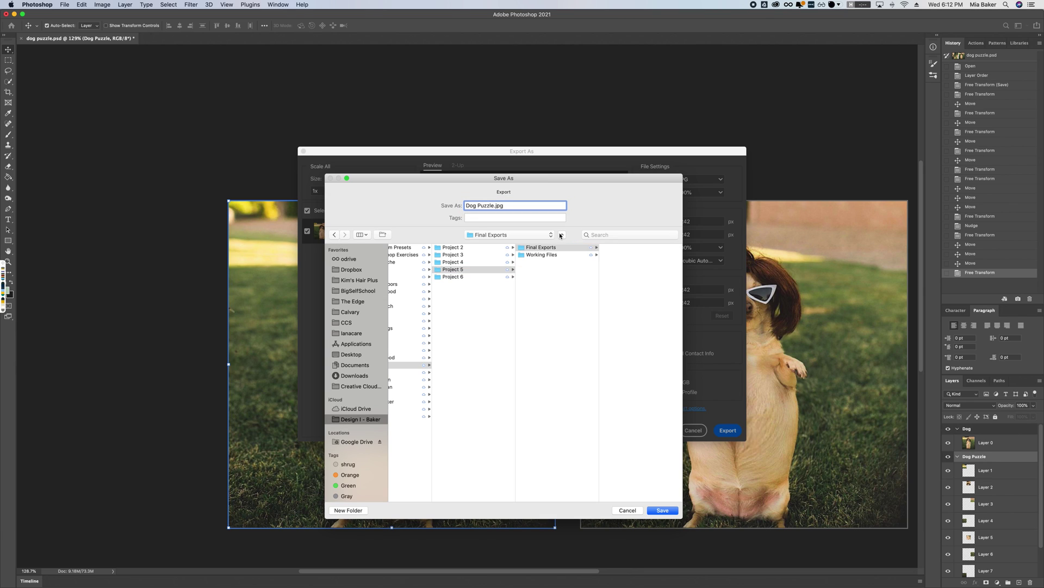
pyautogui.write('-Complete')
pyautogui.press('Return')
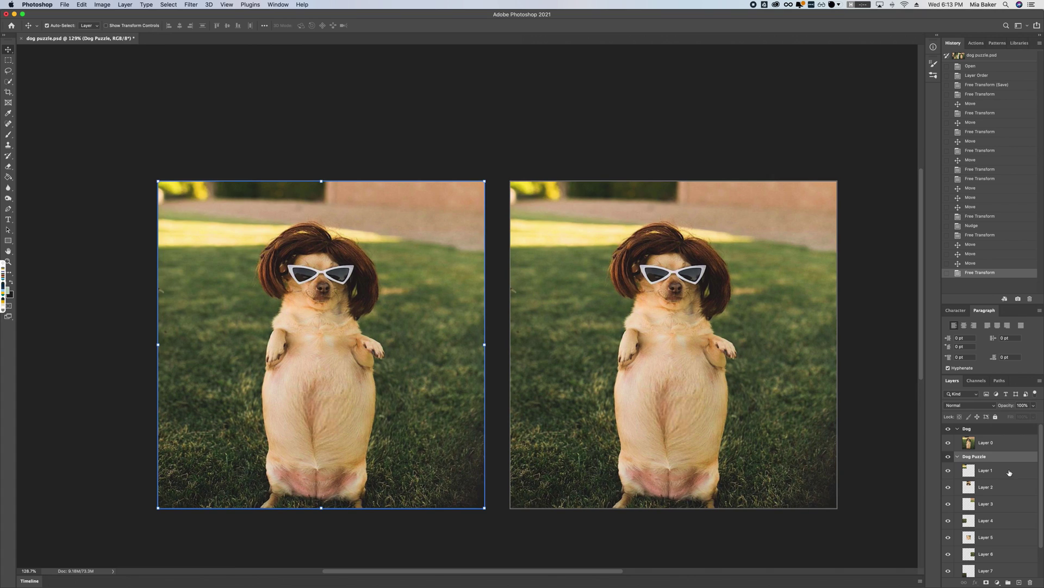
# - Toggle the visibility of Layer 2 and Layer 3 off and on again to check the separate puzzle tiles
pyautogui.click(1009, 473)
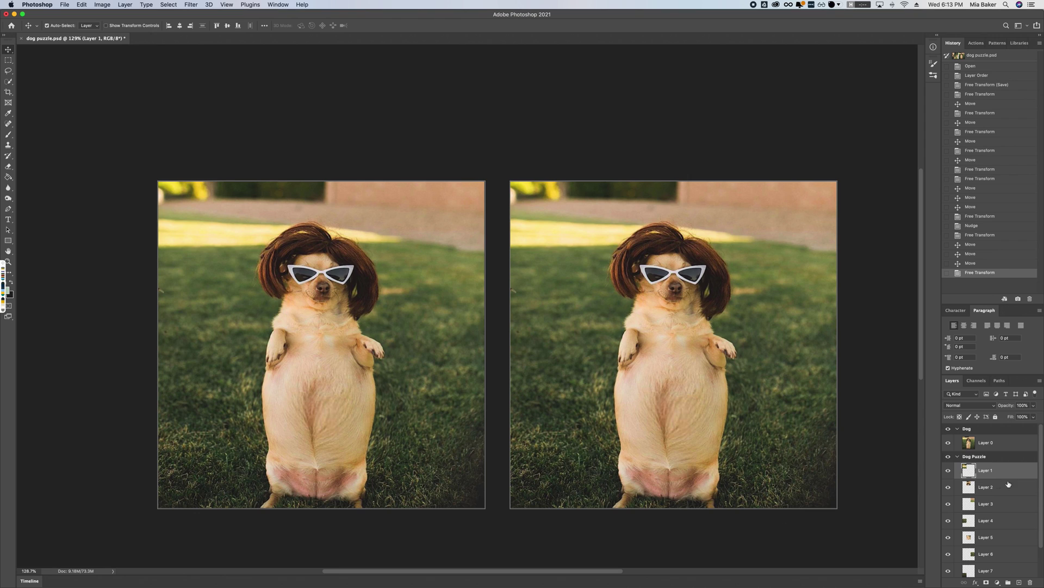
pyautogui.click(947, 488)
pyautogui.click(947, 488)
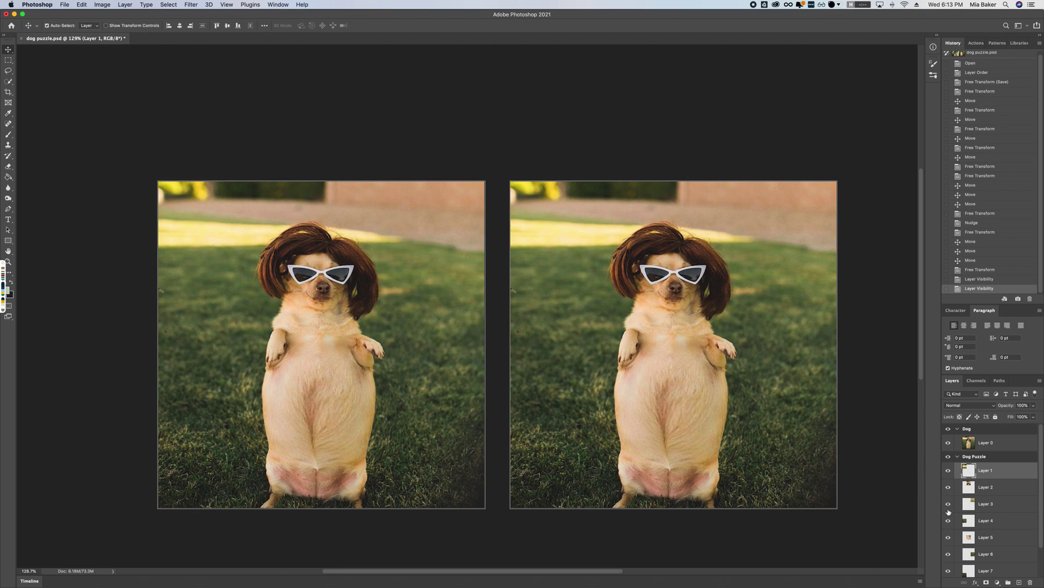
pyautogui.click(948, 504)
pyautogui.click(949, 504)
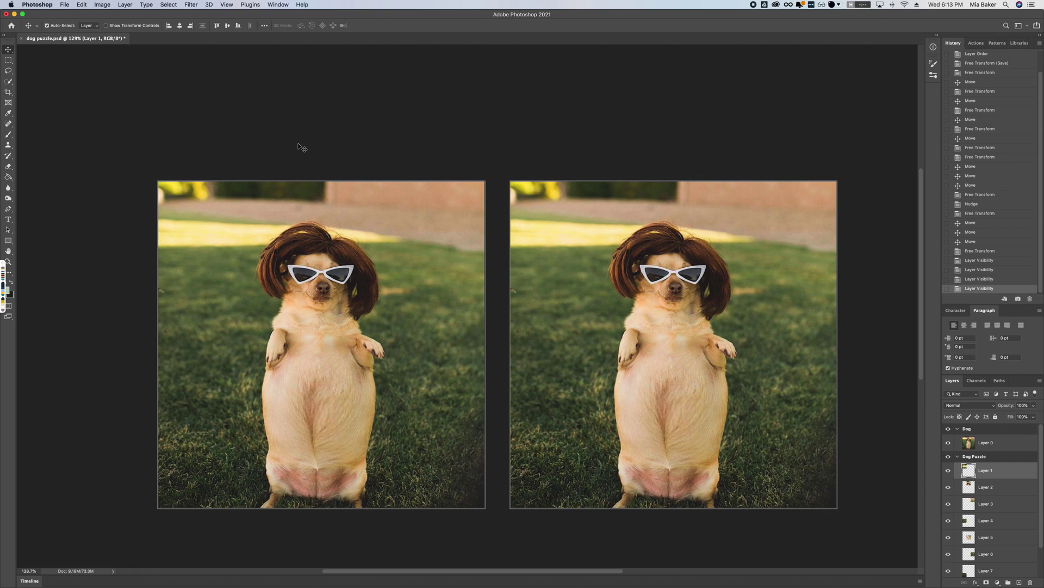
# - Save the layered document as dog puzzle V2.psd in the Working Files folder, with Maximize Compatibility on
pyautogui.click(66, 5)
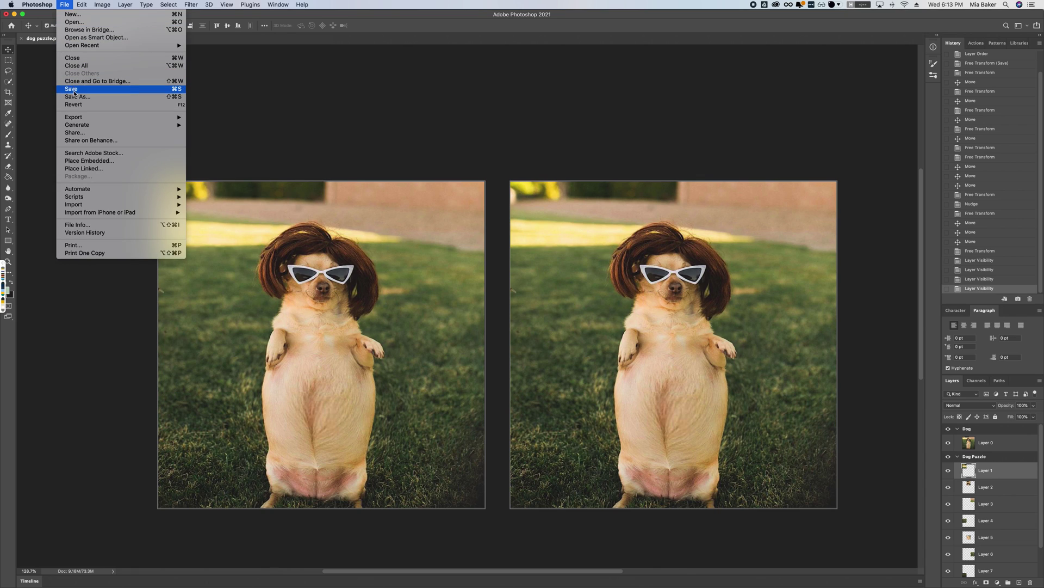
pyautogui.click(76, 98)
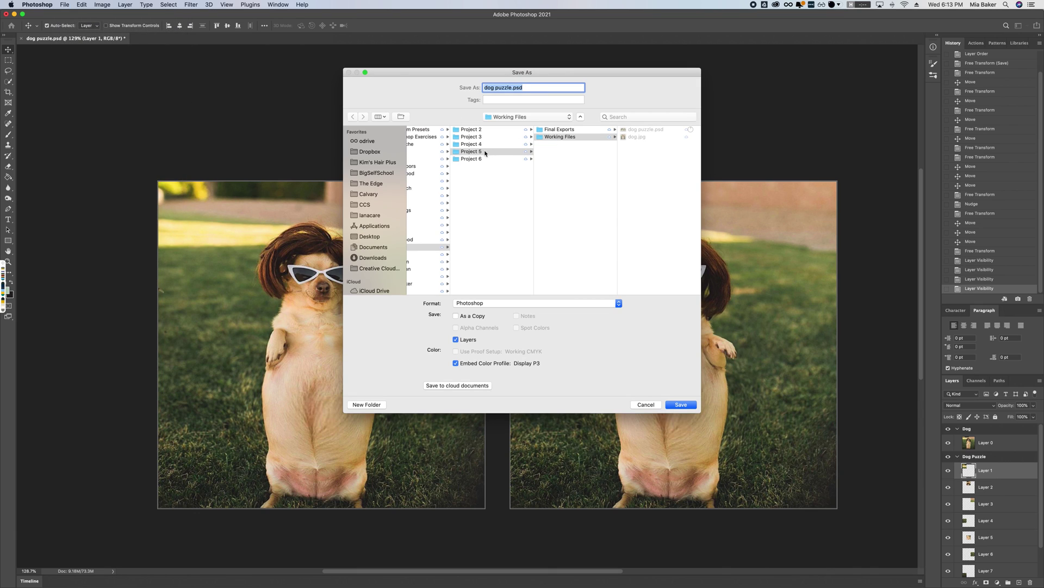
pyautogui.click(567, 138)
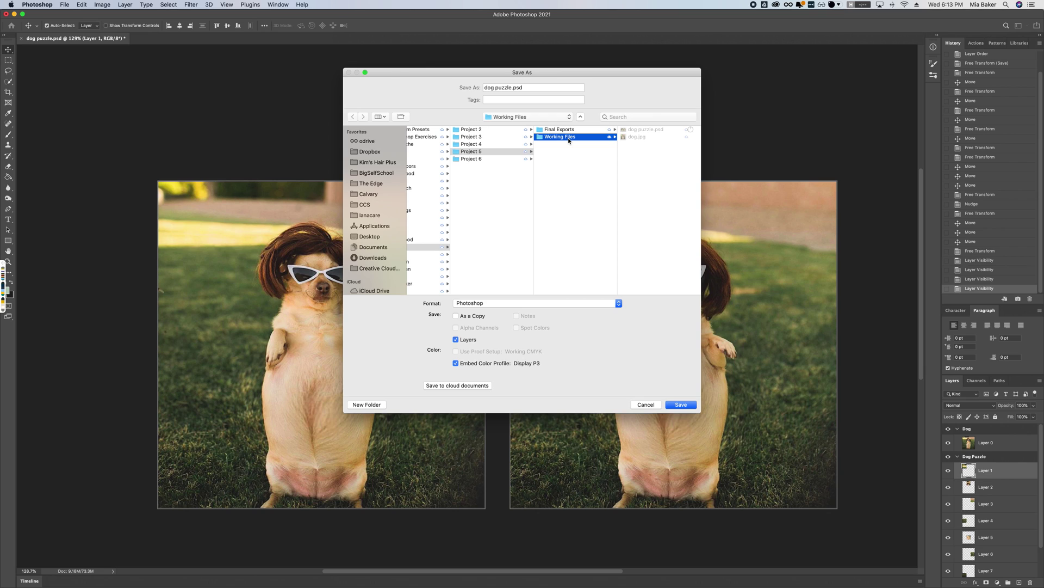
pyautogui.click(512, 87)
pyautogui.write('V2')
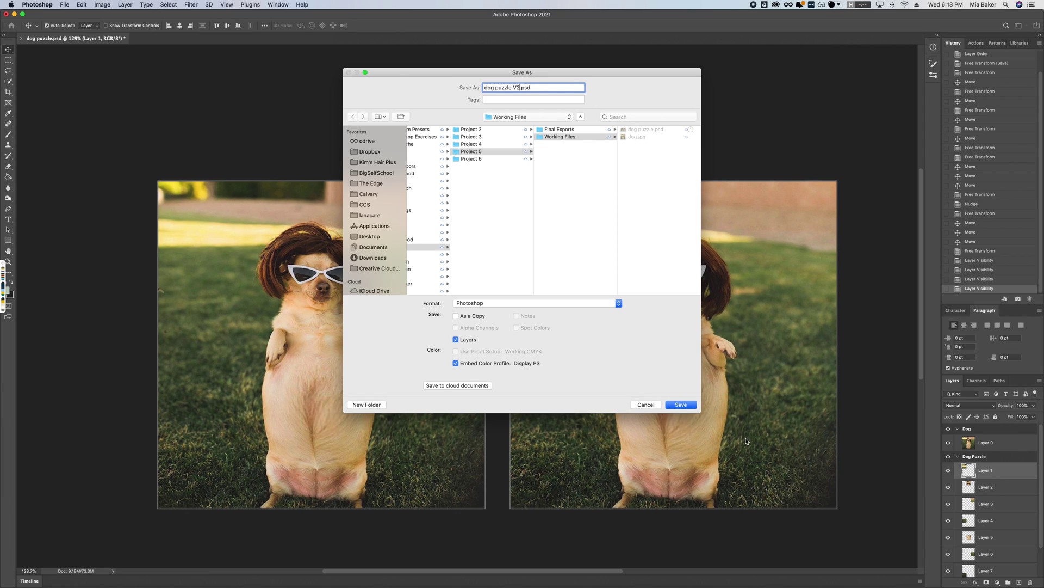
pyautogui.click(682, 405)
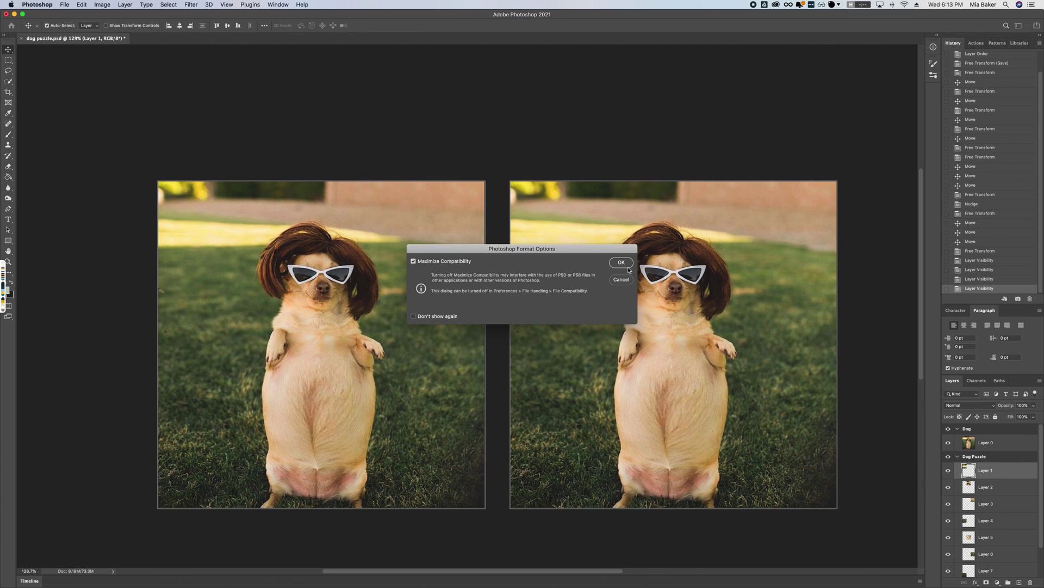
pyautogui.click(621, 264)
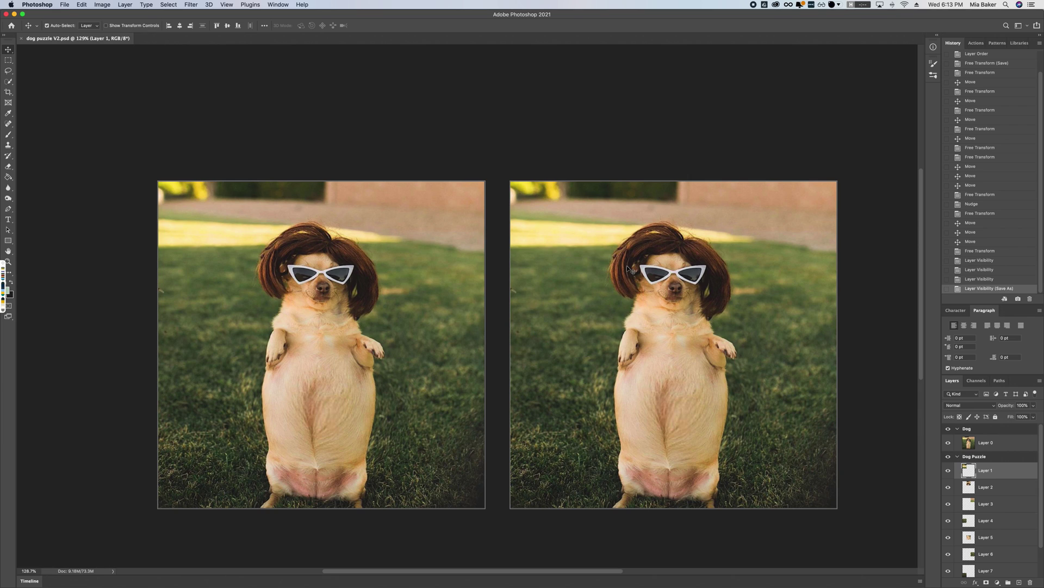